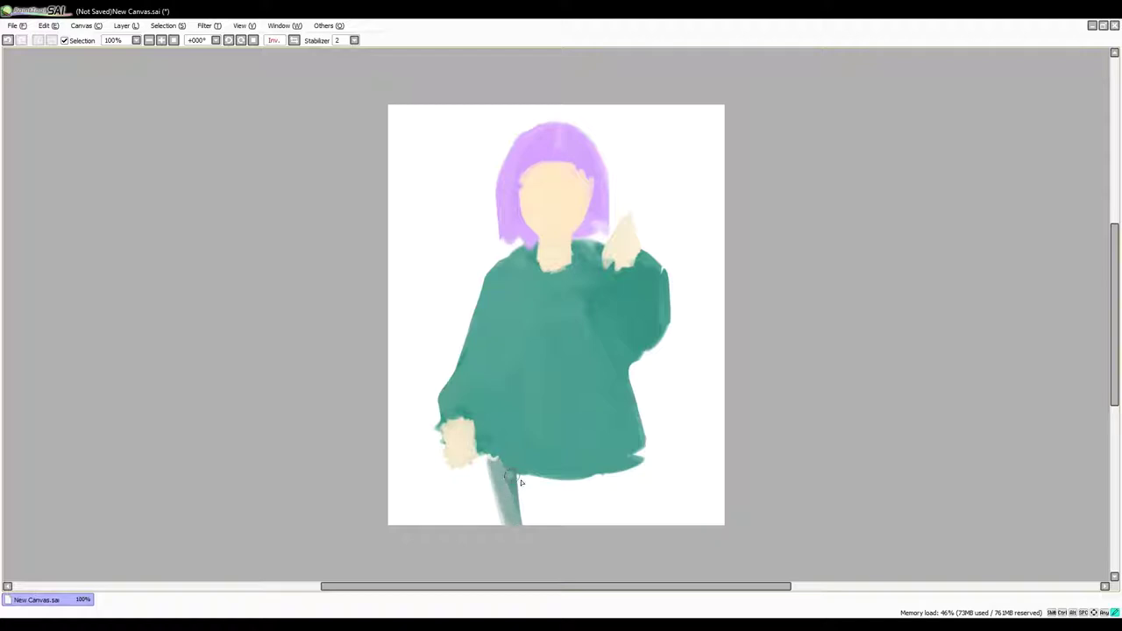
Paint two dark green trouser legs below the sweater, with a narrow gap between them.
drag(524, 484, 540, 521)
drag(578, 479, 579, 524)
mouse_move(619, 466)
mouse_down()
mouse_move(611, 508)
mouse_move(584, 526)
mouse_move(611, 533)
mouse_move(577, 507)
mouse_move(536, 526)
mouse_move(542, 485)
mouse_move(539, 526)
mouse_up()
click(295, 41)
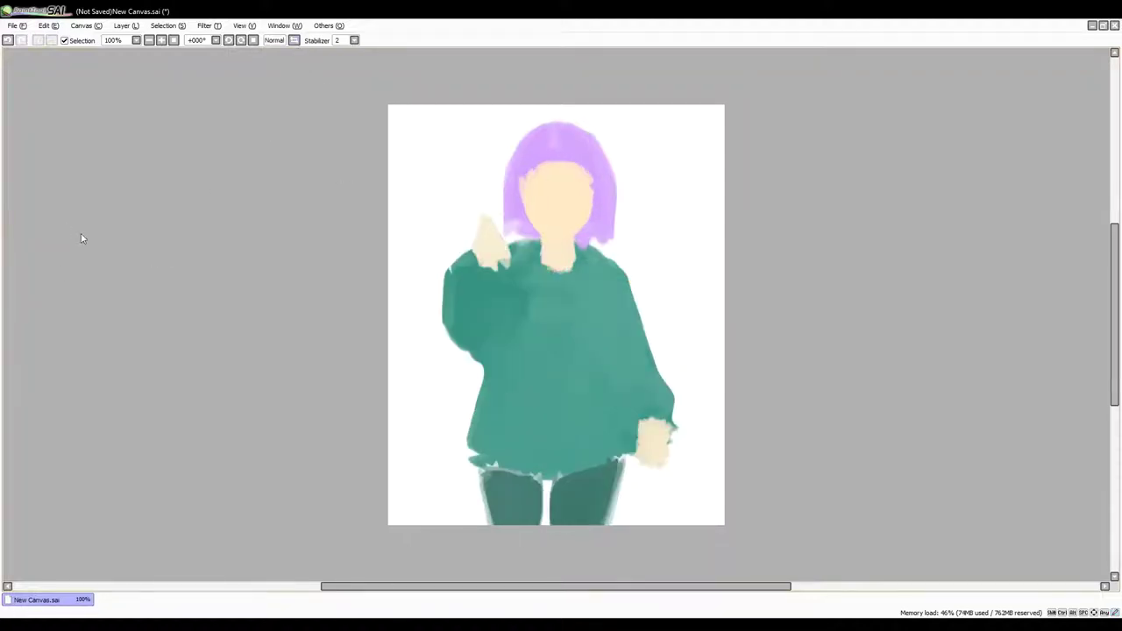
Repaint the sweater's lower hem in green over the tops of the legs, undoing the unsatisfactory strokes.
mouse_move(482, 470)
mouse_down()
mouse_move(596, 467)
mouse_move(628, 457)
mouse_up()
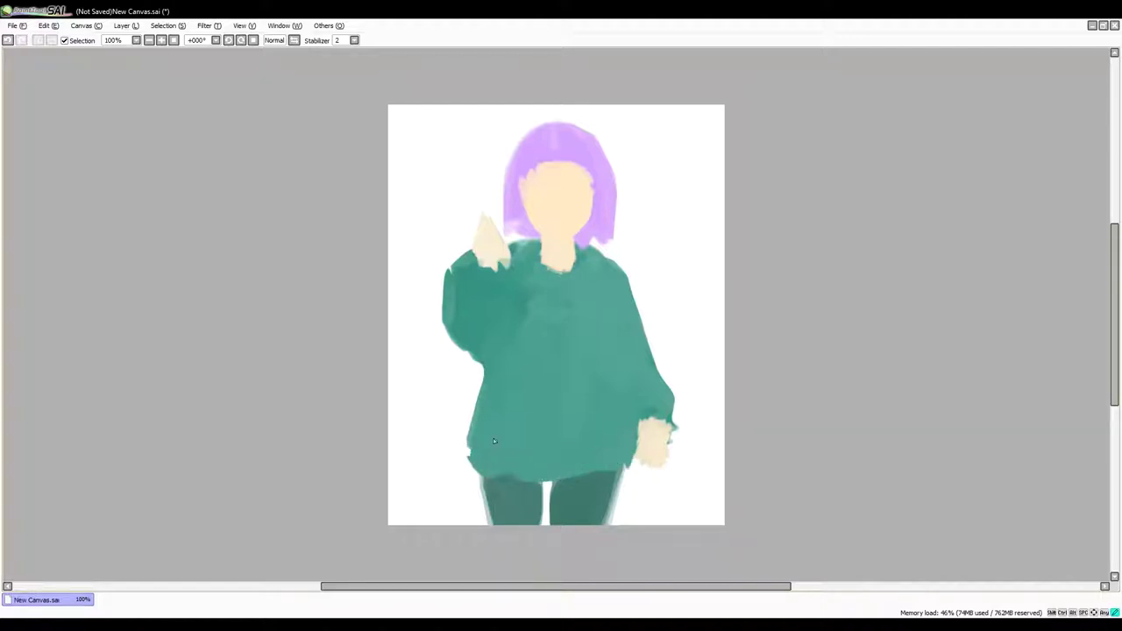
click(9, 41)
click(9, 41)
drag(501, 466, 626, 465)
Paint a darker green shadow between the lowered sleeve and the torso and blend it upward toward the armpit.
key(h)
mouse_move(501, 351)
mouse_down()
mouse_move(470, 432)
mouse_move(500, 363)
mouse_move(499, 429)
mouse_up()
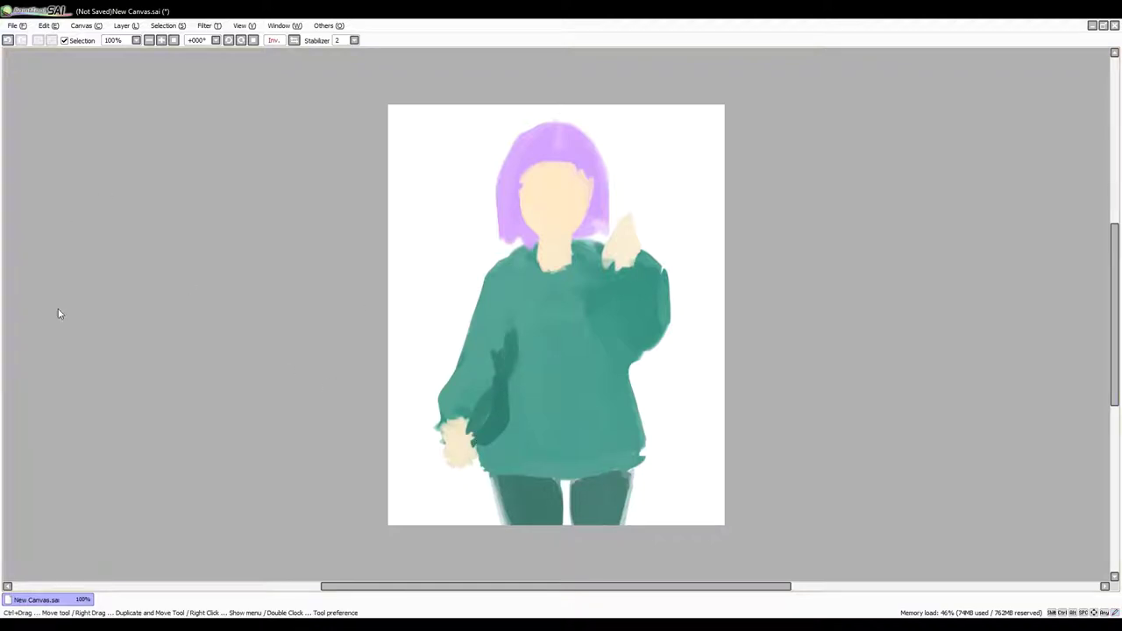
drag(493, 390, 479, 424)
mouse_move(506, 337)
mouse_down()
mouse_move(473, 419)
mouse_move(490, 384)
mouse_move(482, 419)
mouse_move(498, 429)
mouse_move(527, 411)
mouse_move(532, 336)
mouse_move(507, 392)
mouse_up()
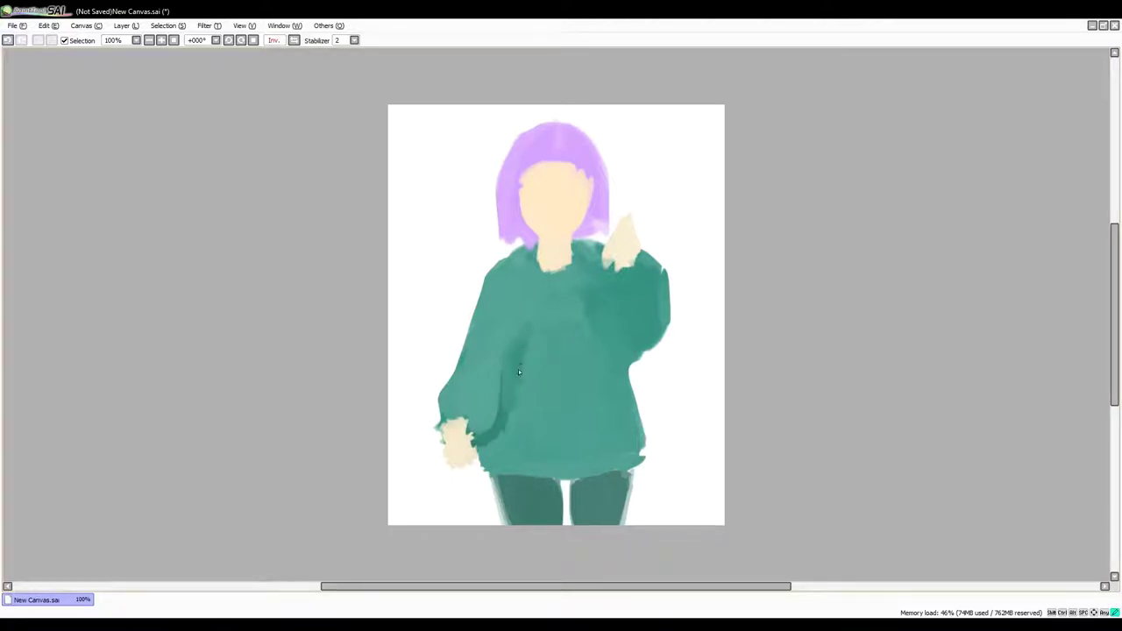
Shade the sweater's hem and lower side in darker green and trim both lower sides of the sweater narrower.
mouse_move(514, 403)
mouse_down()
mouse_move(517, 435)
mouse_move(497, 476)
mouse_up()
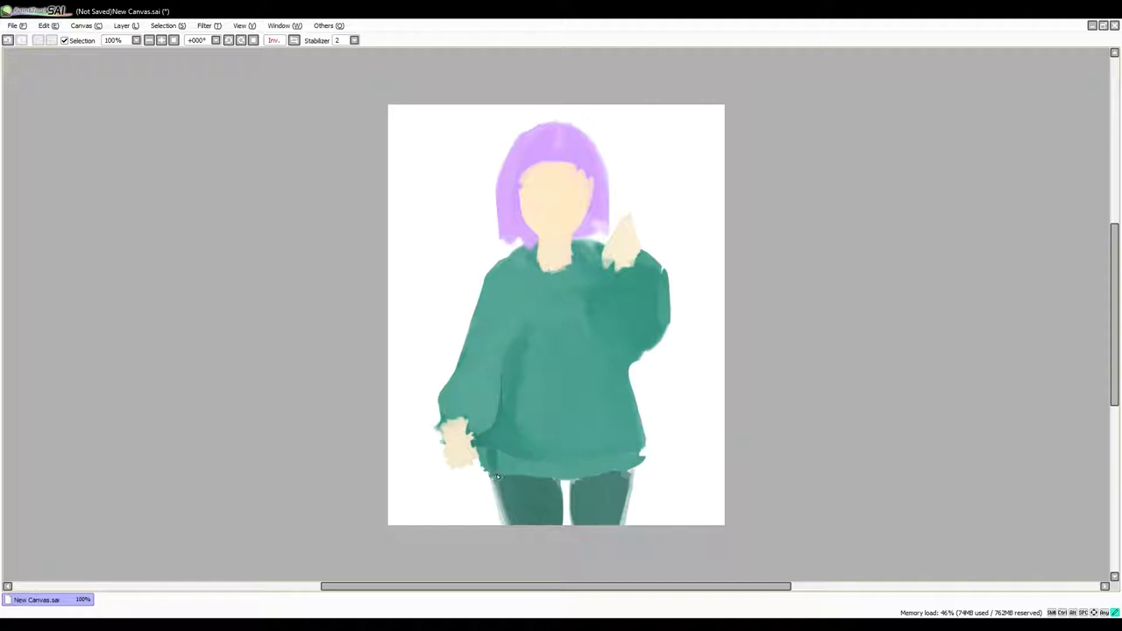
mouse_move(626, 459)
mouse_down()
mouse_move(638, 464)
mouse_move(630, 475)
mouse_move(517, 463)
mouse_move(615, 470)
mouse_up()
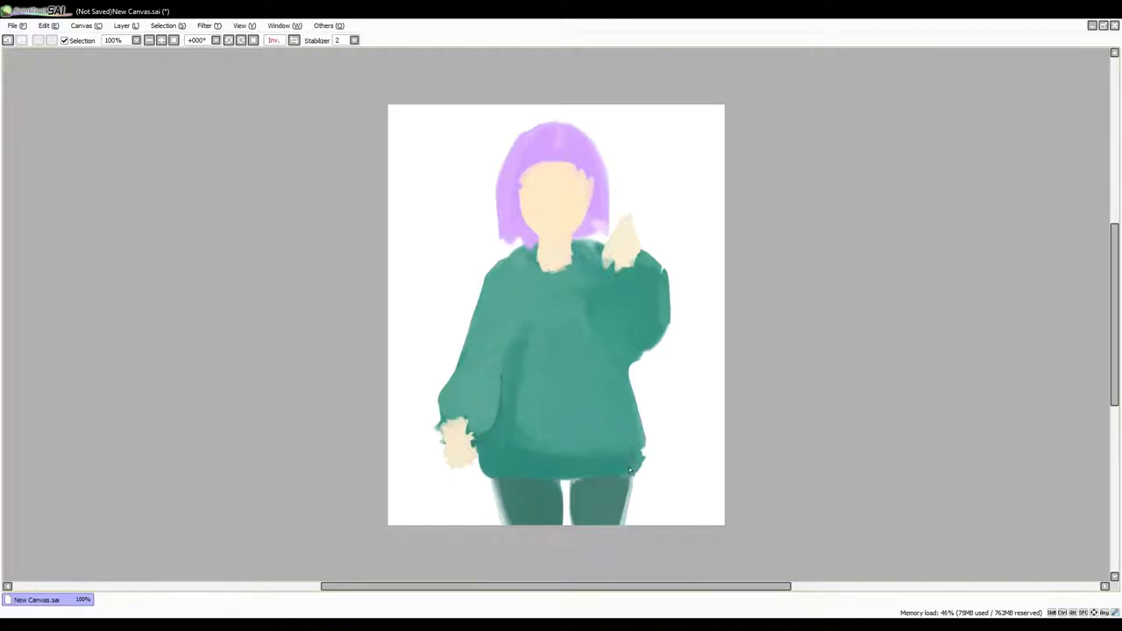
mouse_move(640, 428)
mouse_down()
mouse_move(622, 343)
mouse_move(644, 489)
mouse_up()
drag(479, 438, 491, 510)
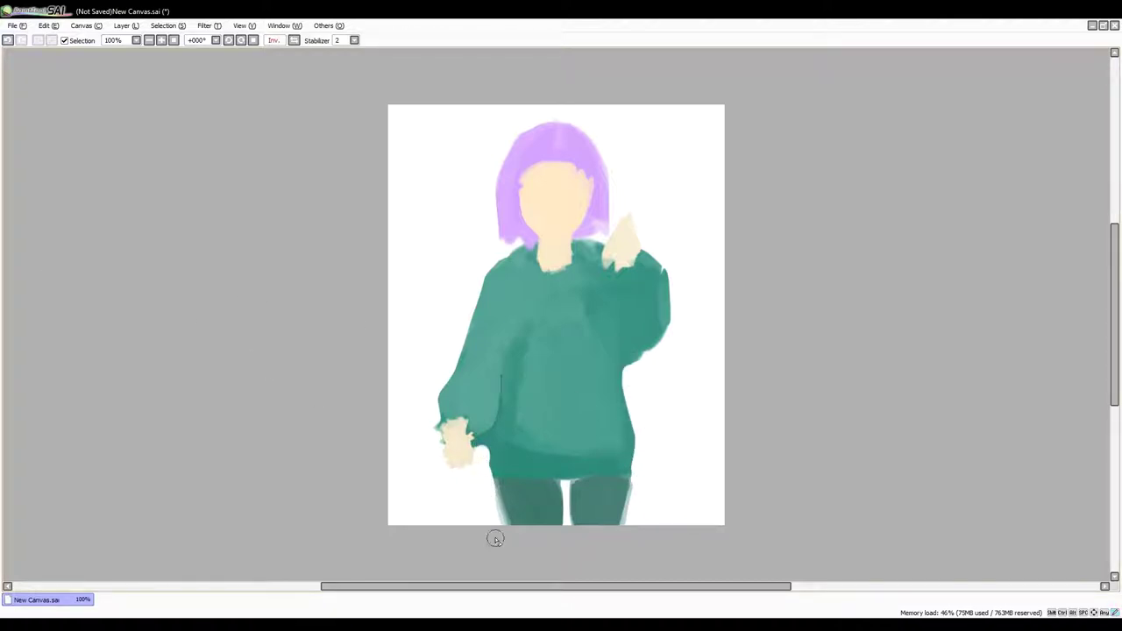
Touch up the hem's edge beside the hanging hand and reshape the lowered sleeve into a puffed cuff with darker folds.
click(26, 349)
mouse_move(488, 449)
mouse_down()
mouse_move(507, 469)
mouse_move(491, 443)
mouse_move(485, 450)
mouse_move(568, 452)
mouse_move(509, 432)
mouse_move(484, 455)
mouse_up()
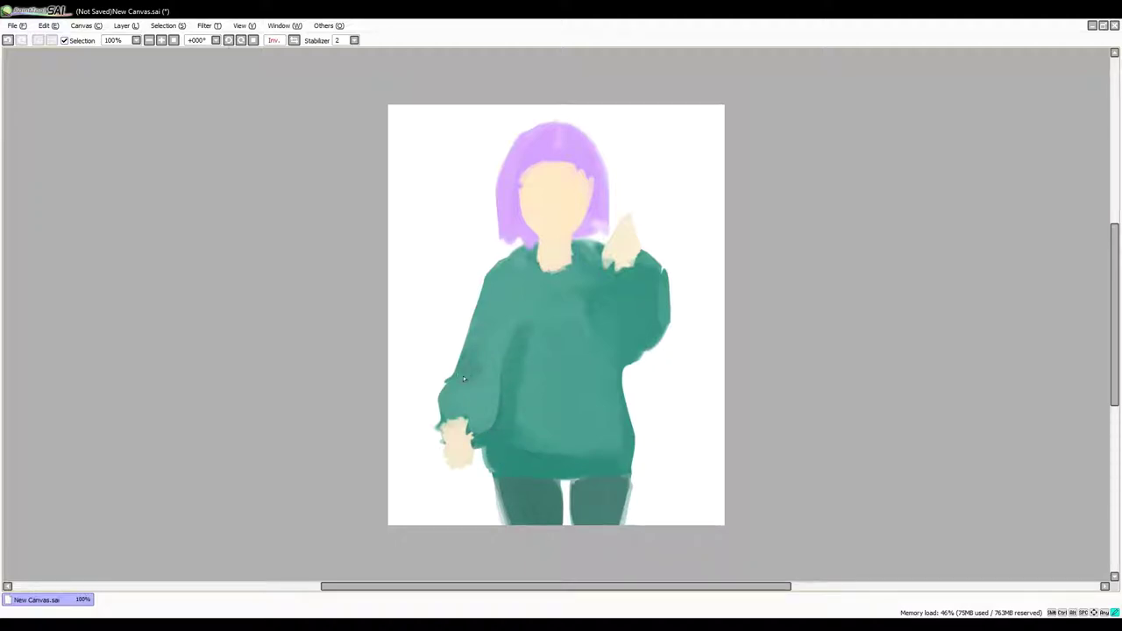
mouse_move(464, 378)
mouse_down()
mouse_move(451, 386)
mouse_move(469, 438)
mouse_up()
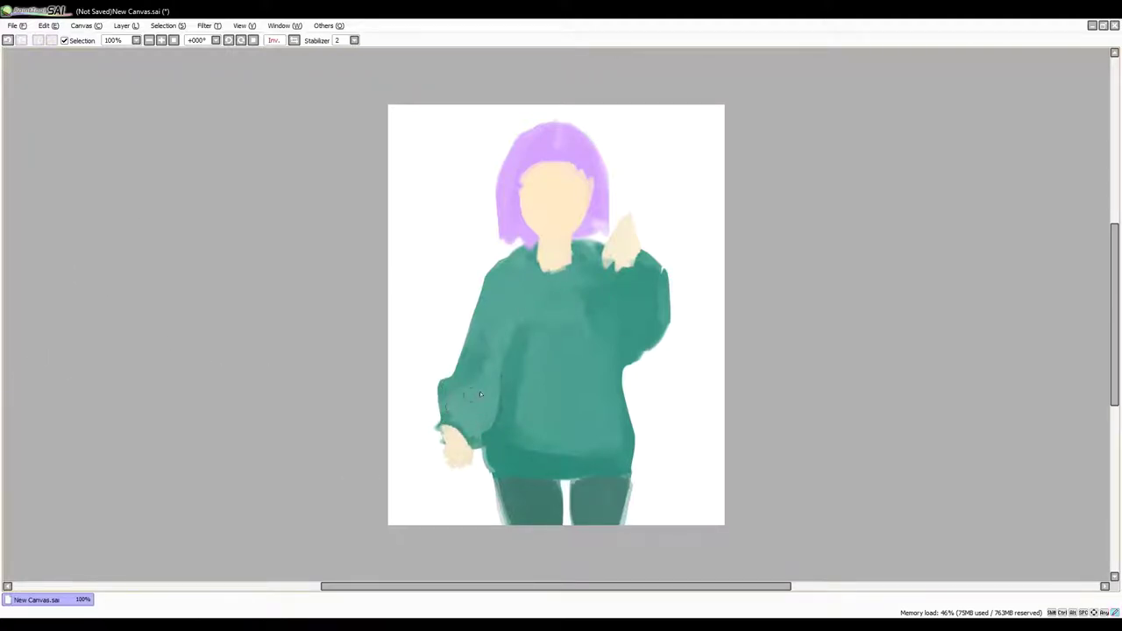
Paint lighter green highlights over the sweater's front, from the belly down to the hem.
mouse_move(614, 324)
mouse_down()
mouse_move(593, 359)
mouse_move(562, 327)
mouse_move(547, 364)
mouse_move(524, 376)
mouse_up()
click(8, 40)
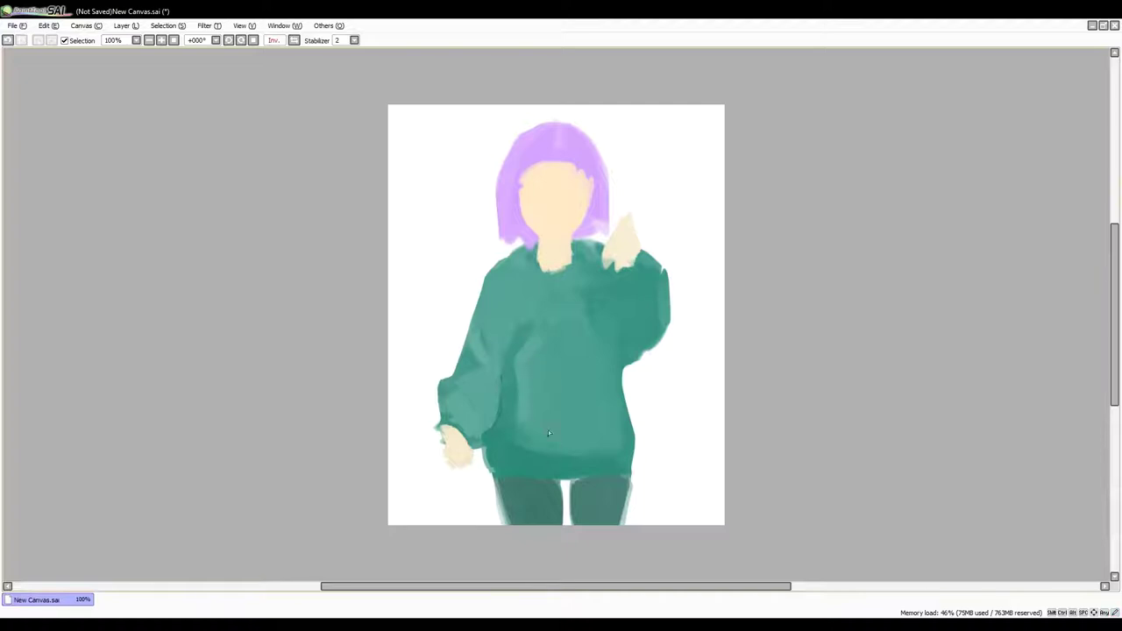
mouse_move(523, 433)
mouse_down()
mouse_move(559, 451)
mouse_move(601, 405)
mouse_up()
mouse_move(540, 385)
mouse_down()
mouse_move(562, 435)
mouse_move(583, 421)
mouse_move(623, 440)
mouse_up()
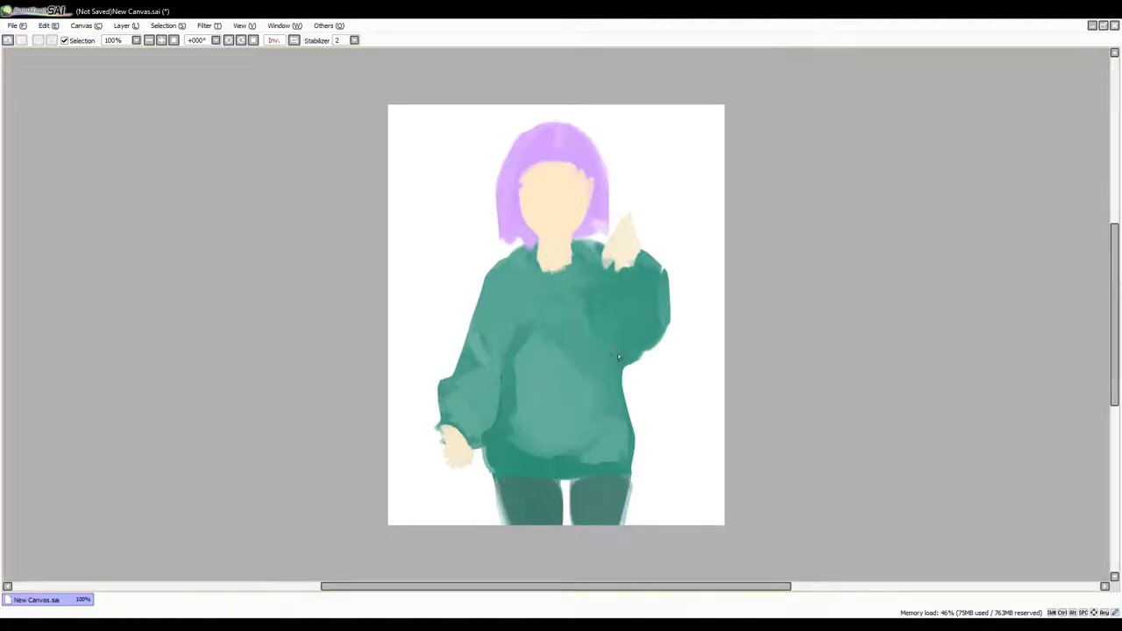
Paint lighter fold highlights on the raised sleeve and on the chest beside it.
mouse_move(646, 267)
mouse_down()
mouse_move(646, 306)
mouse_move(654, 290)
mouse_move(624, 284)
mouse_move(641, 285)
mouse_move(616, 270)
mouse_move(642, 275)
mouse_up()
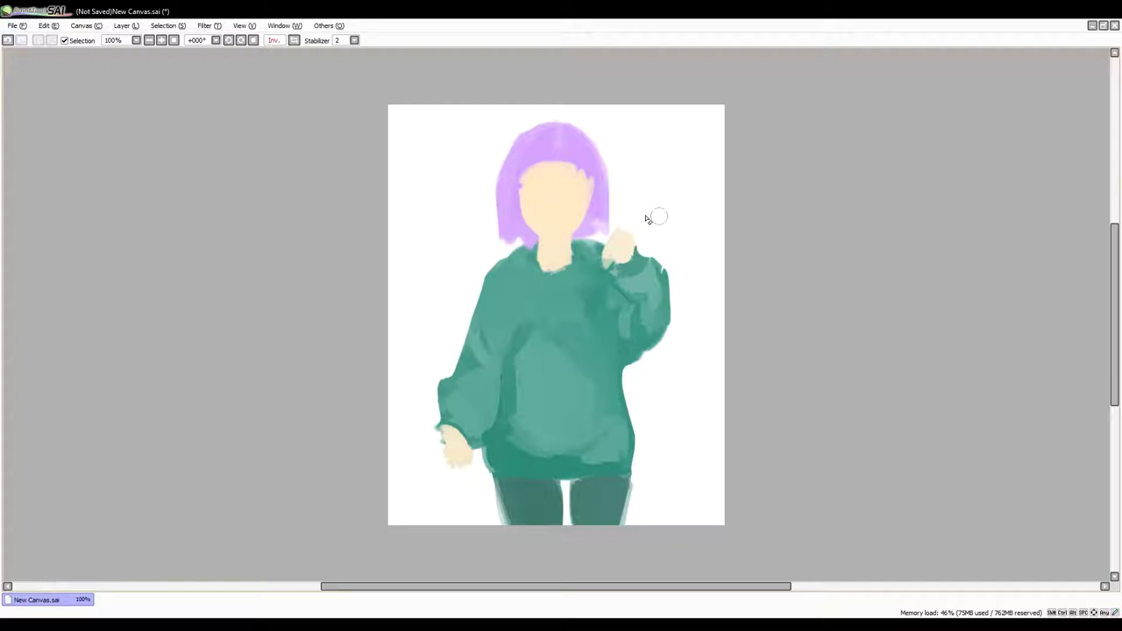
key(h)
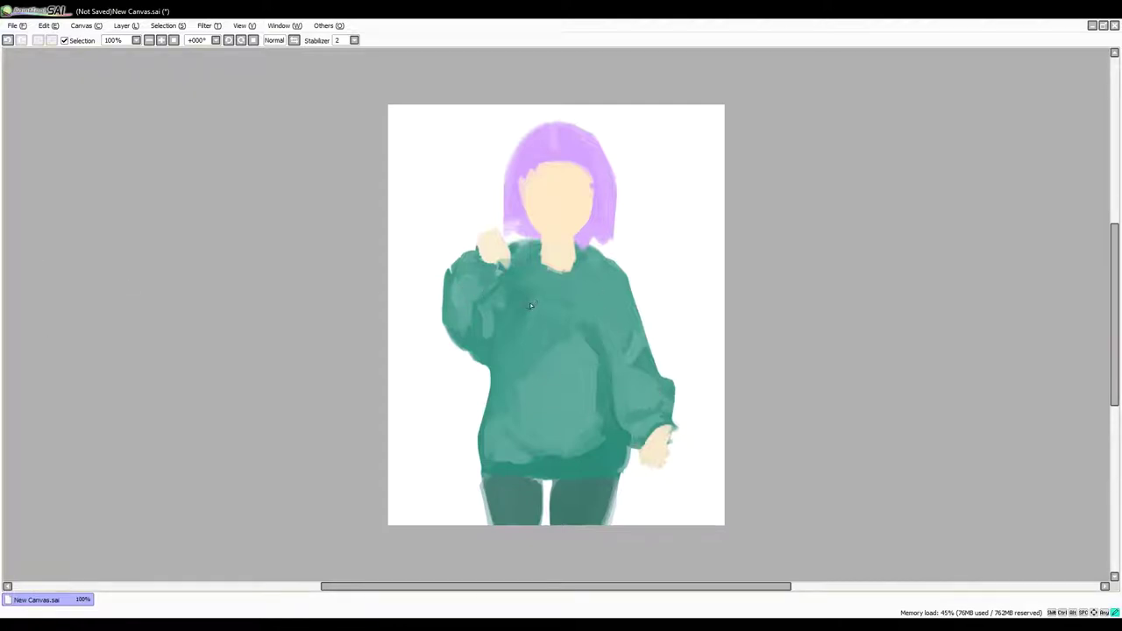
drag(531, 305, 515, 322)
Trim the outer edge of the lowered arm's puffed sleeve into a smooth curve above the wrist.
mouse_move(681, 431)
mouse_down()
mouse_move(679, 455)
mouse_move(687, 420)
mouse_up()
drag(669, 376, 674, 422)
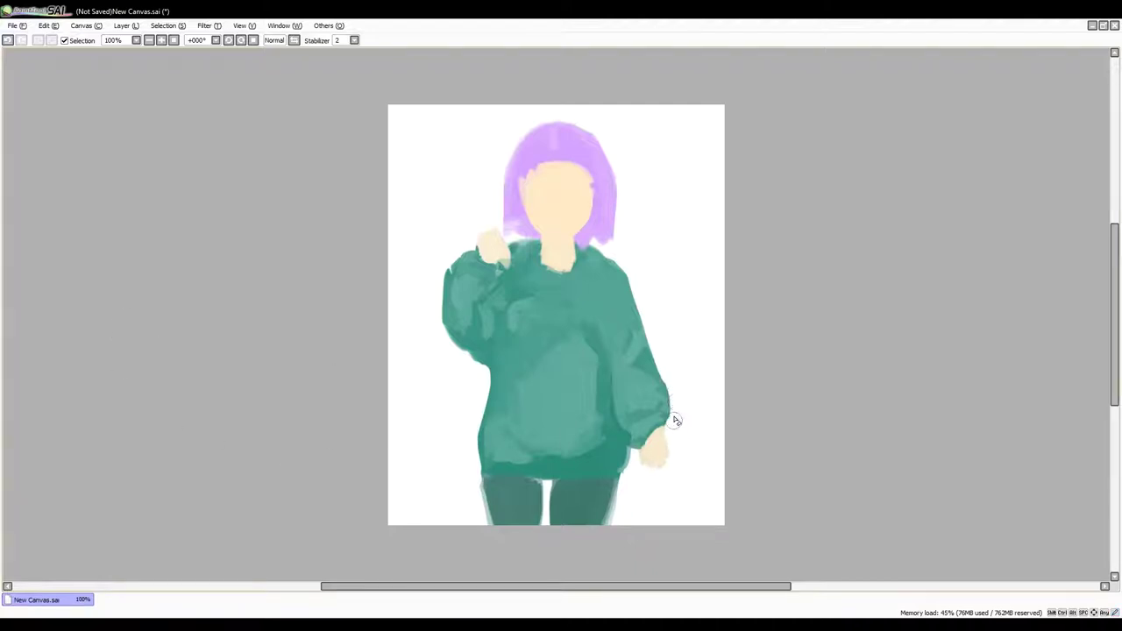
click(294, 40)
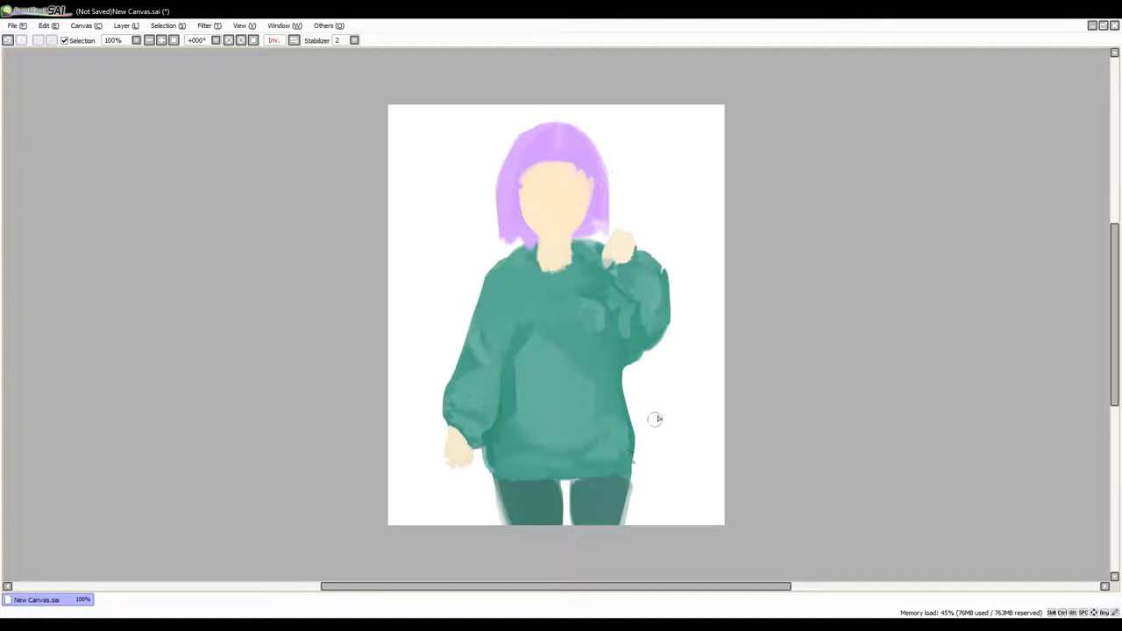
Undo the last brush strokes along the sweater's hem.
click(9, 42)
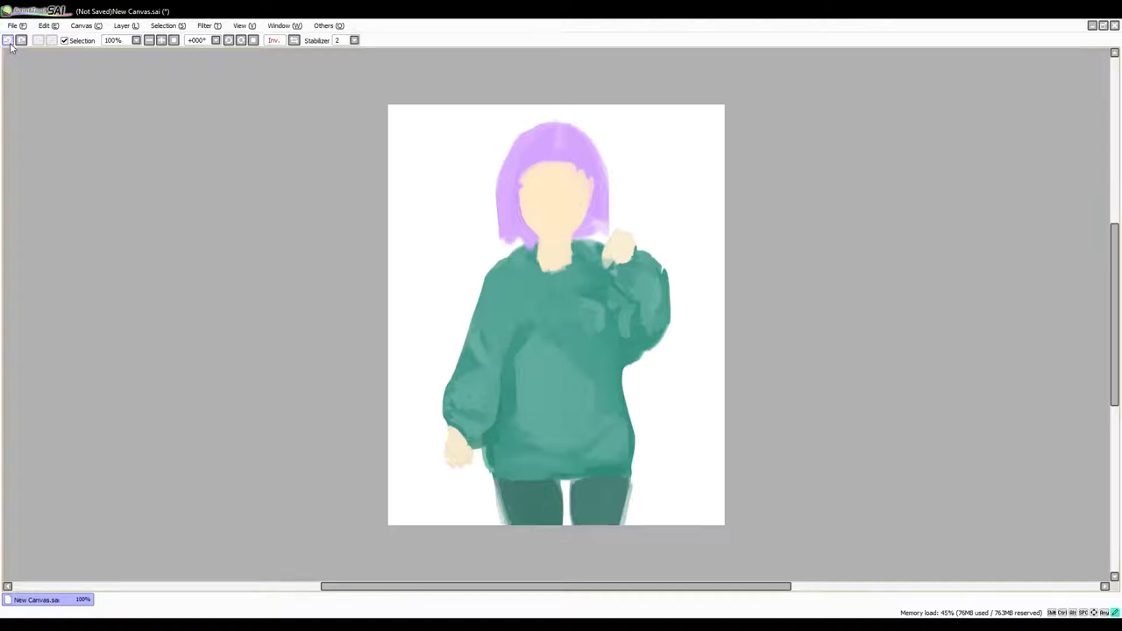
click(10, 42)
click(10, 42)
click(10, 42)
click(10, 41)
click(9, 42)
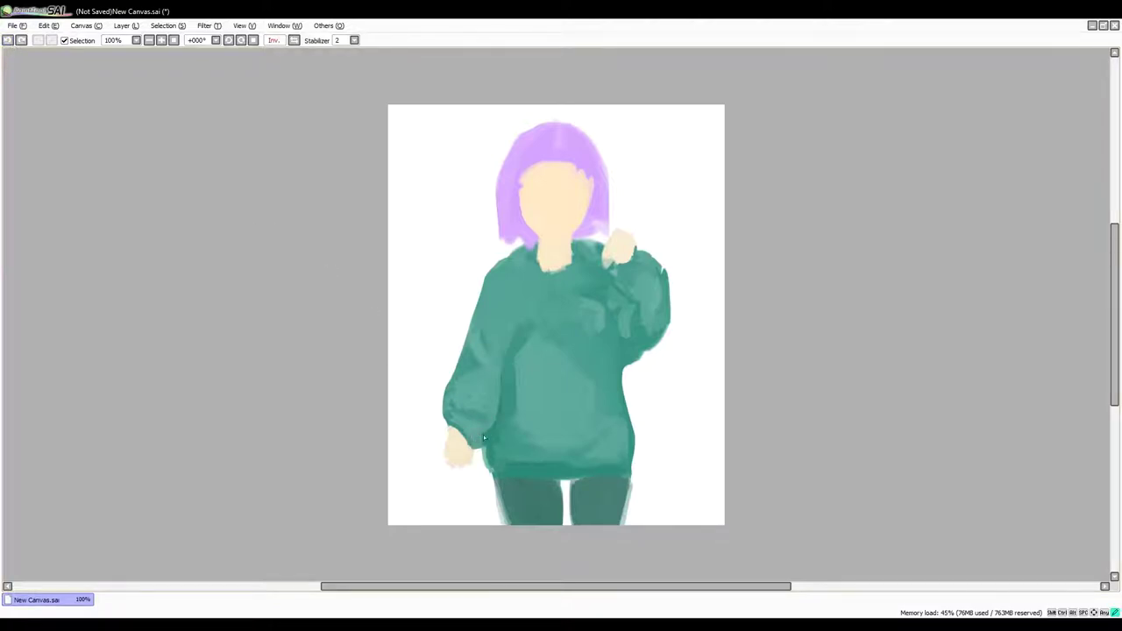
Darken the sweater's hem, paint short vertical ribbing along it, and undo the last neckline strokes.
mouse_move(483, 435)
mouse_down()
mouse_move(544, 431)
mouse_move(492, 426)
mouse_move(501, 418)
mouse_move(492, 426)
mouse_move(529, 470)
mouse_move(501, 462)
mouse_move(618, 465)
mouse_up()
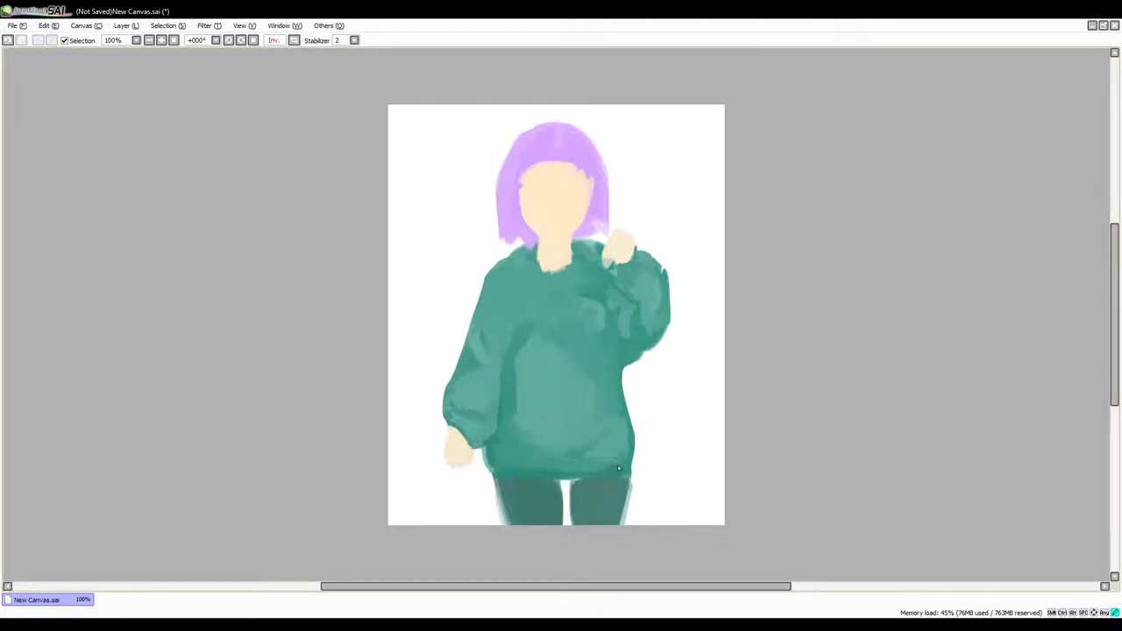
click(9, 41)
drag(527, 471, 603, 467)
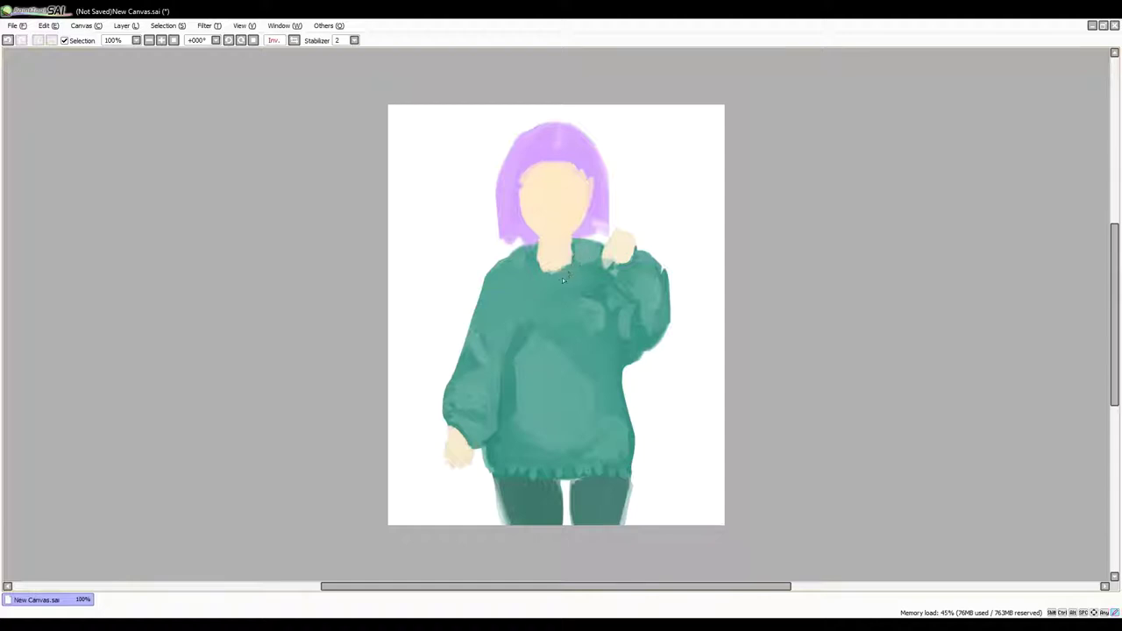
key(ctrl+z)
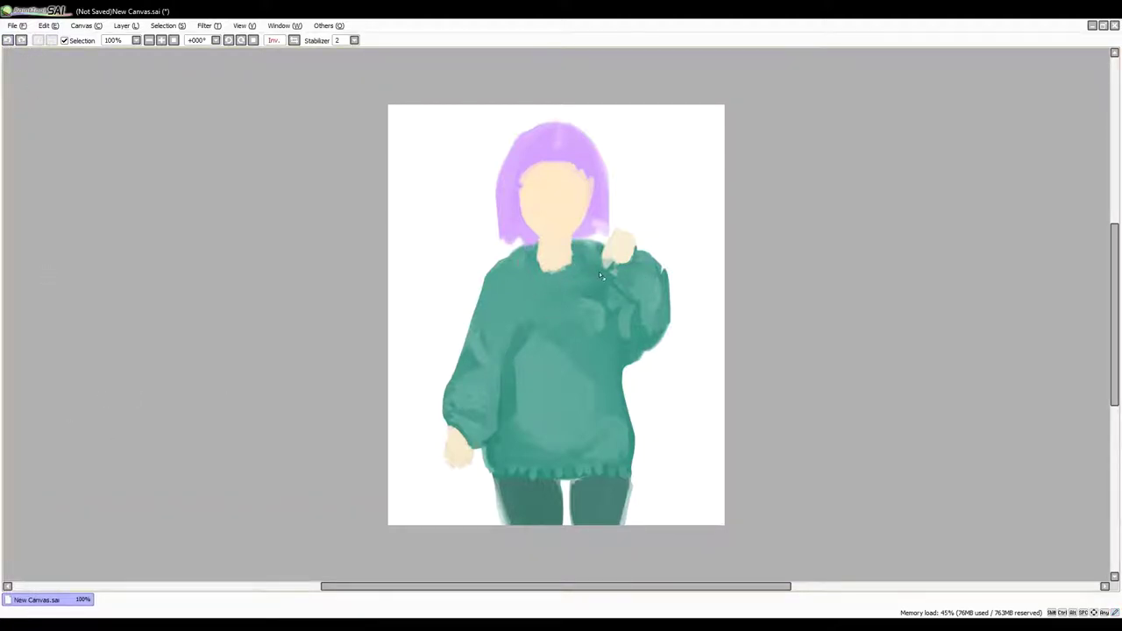
Repaint the hair as a wider lilac bob and reshape the face and hairline in skin tone.
key(h)
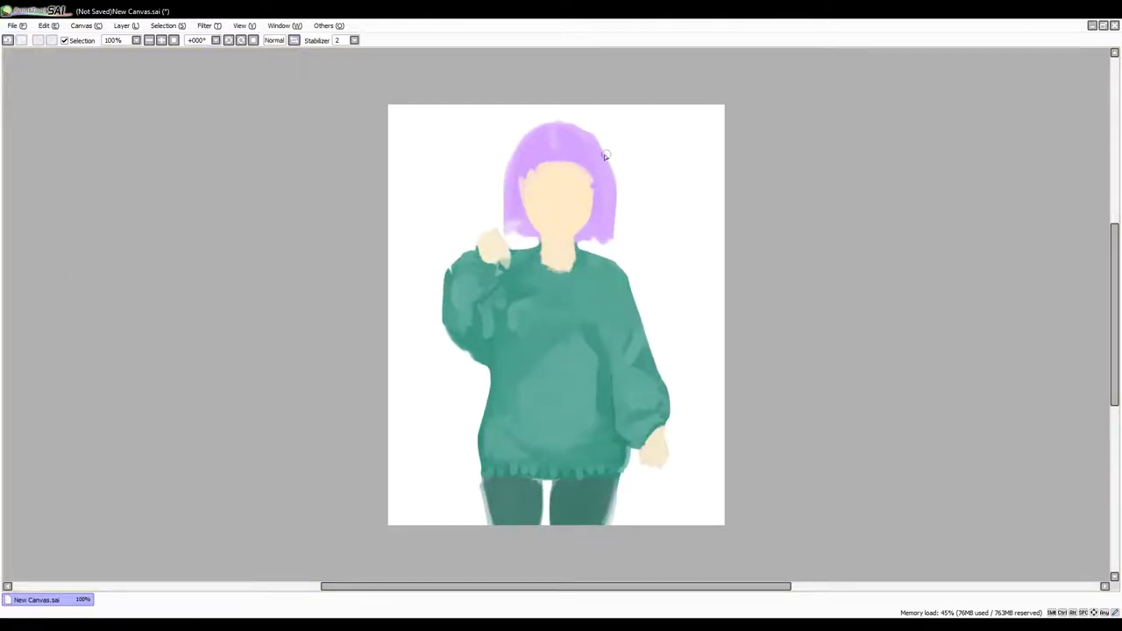
mouse_move(551, 140)
mouse_down()
mouse_move(528, 147)
mouse_move(523, 205)
mouse_up()
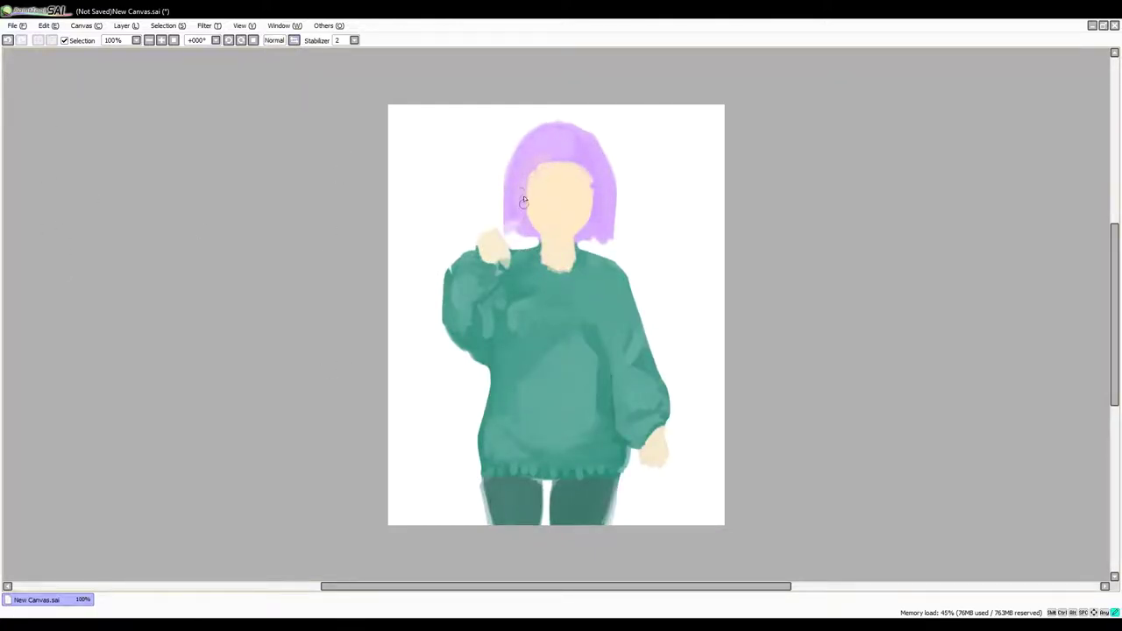
mouse_move(535, 159)
mouse_down()
mouse_move(520, 225)
mouse_move(517, 167)
mouse_move(515, 230)
mouse_move(523, 138)
mouse_move(510, 175)
mouse_move(553, 127)
mouse_move(531, 202)
mouse_move(563, 127)
mouse_move(607, 156)
mouse_move(594, 161)
mouse_move(605, 212)
mouse_move(576, 143)
mouse_move(613, 188)
mouse_move(585, 133)
mouse_up()
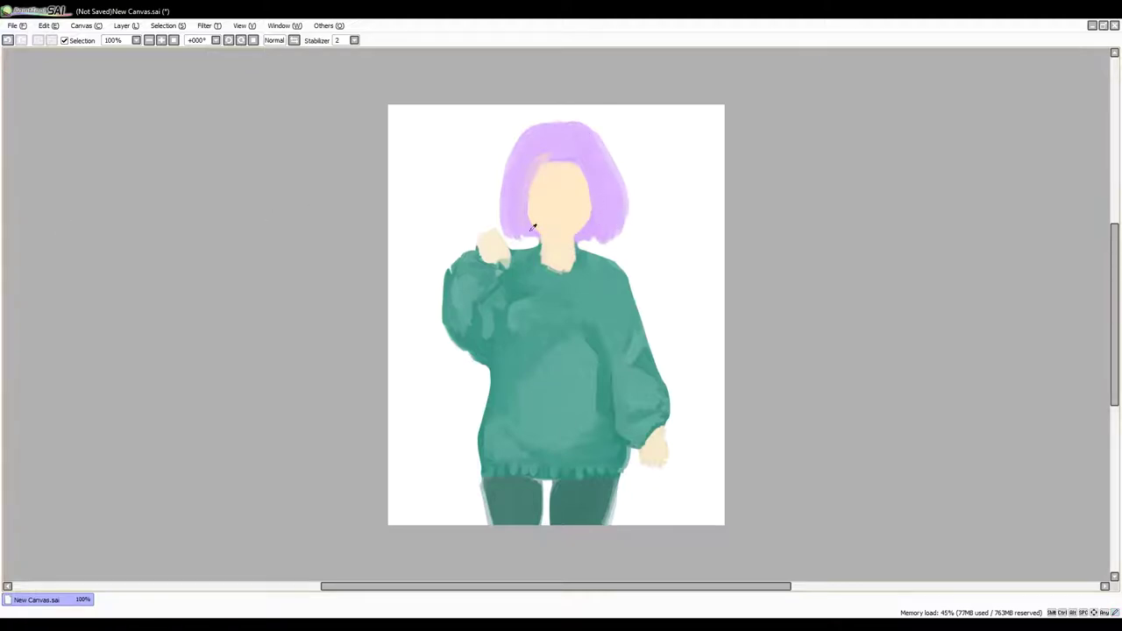
mouse_move(563, 167)
mouse_down()
mouse_move(535, 182)
mouse_move(572, 164)
mouse_move(561, 160)
mouse_move(581, 216)
mouse_up()
drag(534, 172, 529, 216)
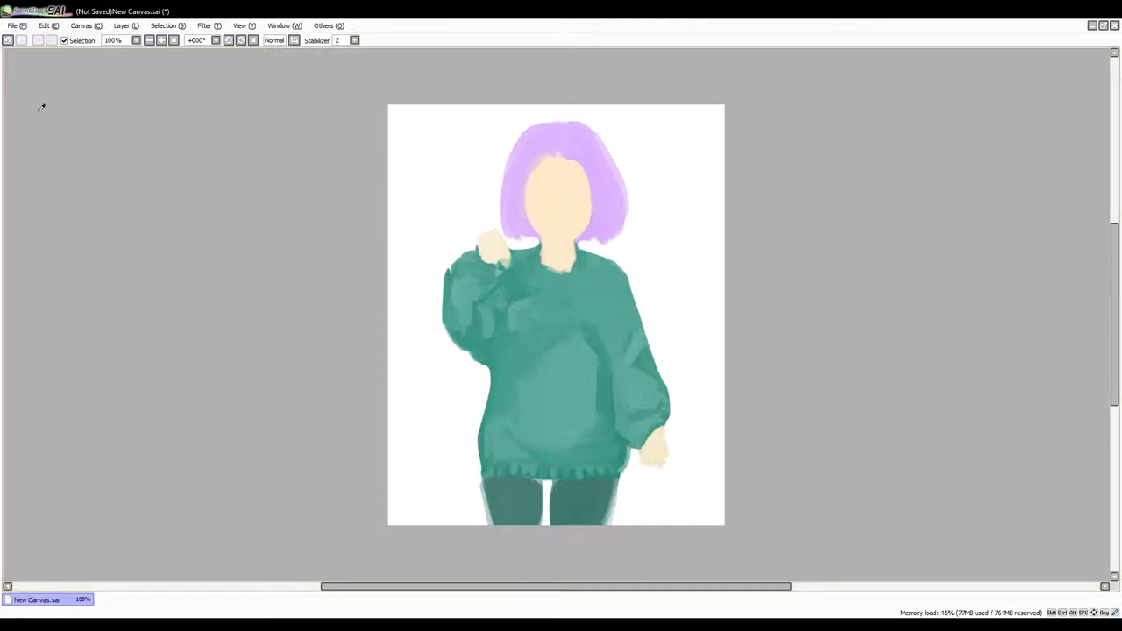
Block in both eyes, the mouth and the shadow under the chin in reddish brown.
mouse_move(534, 189)
mouse_down()
mouse_move(545, 198)
mouse_move(535, 196)
mouse_up()
mouse_move(570, 193)
mouse_down()
mouse_move(582, 189)
mouse_move(549, 202)
mouse_up()
mouse_move(573, 189)
mouse_down()
mouse_move(586, 199)
mouse_move(563, 230)
mouse_move(575, 248)
mouse_up()
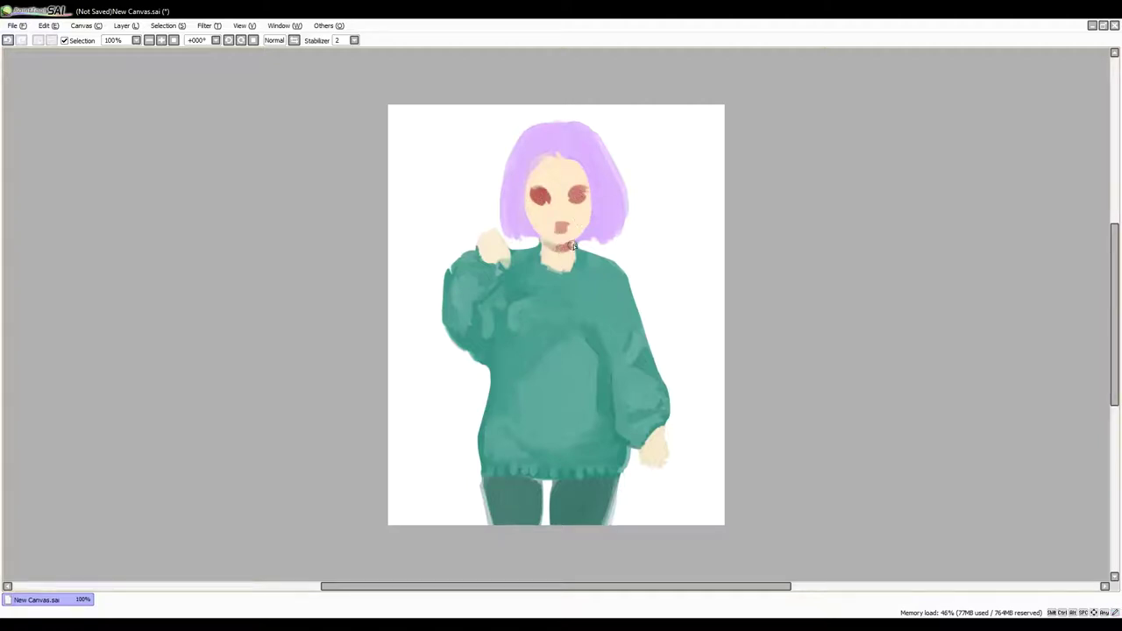
Refine the reddish-brown eye and lip shapes, then fill the eyes with a light tone, leaving dark outlines.
key(h)
drag(542, 200, 538, 194)
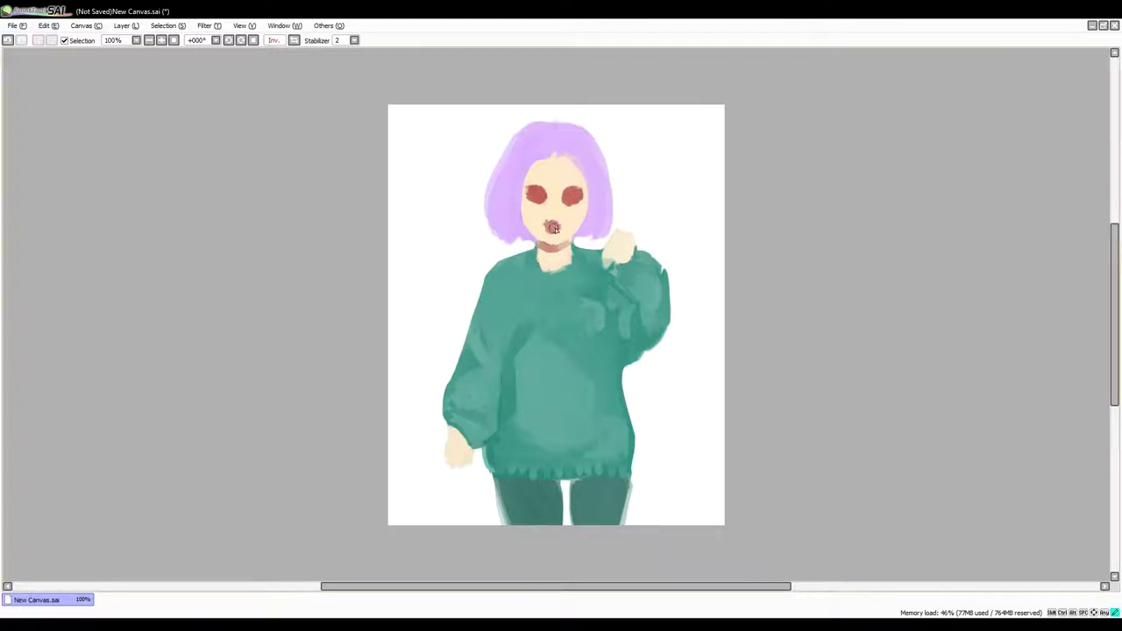
drag(553, 228, 550, 225)
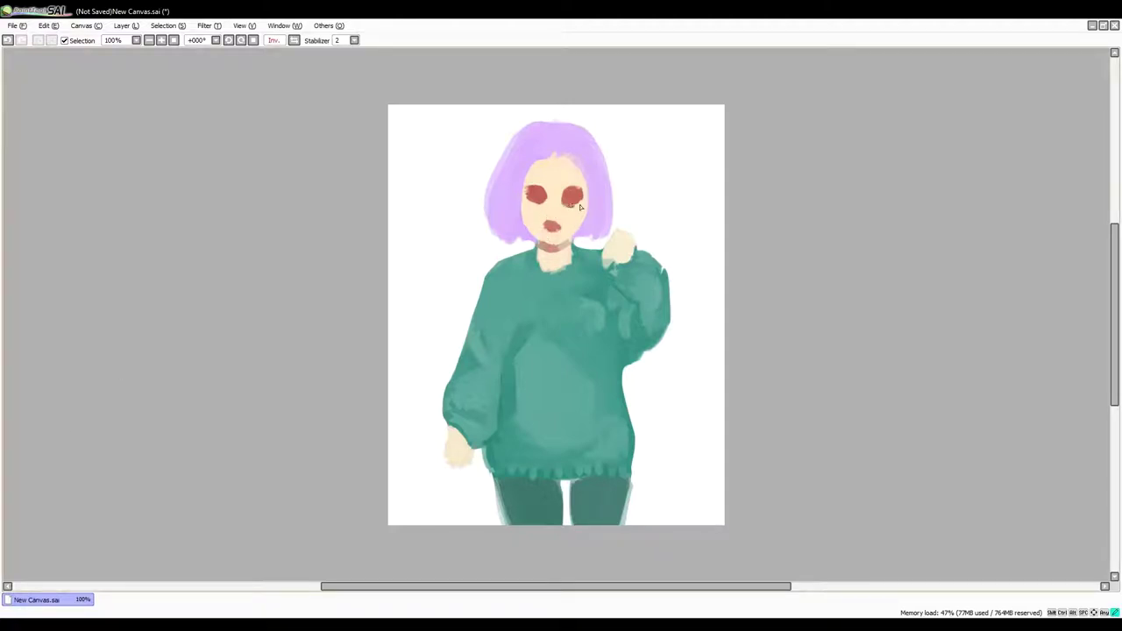
key(h)
mouse_move(536, 208)
mouse_down()
mouse_move(581, 201)
mouse_move(580, 191)
mouse_move(576, 202)
mouse_move(538, 198)
mouse_up()
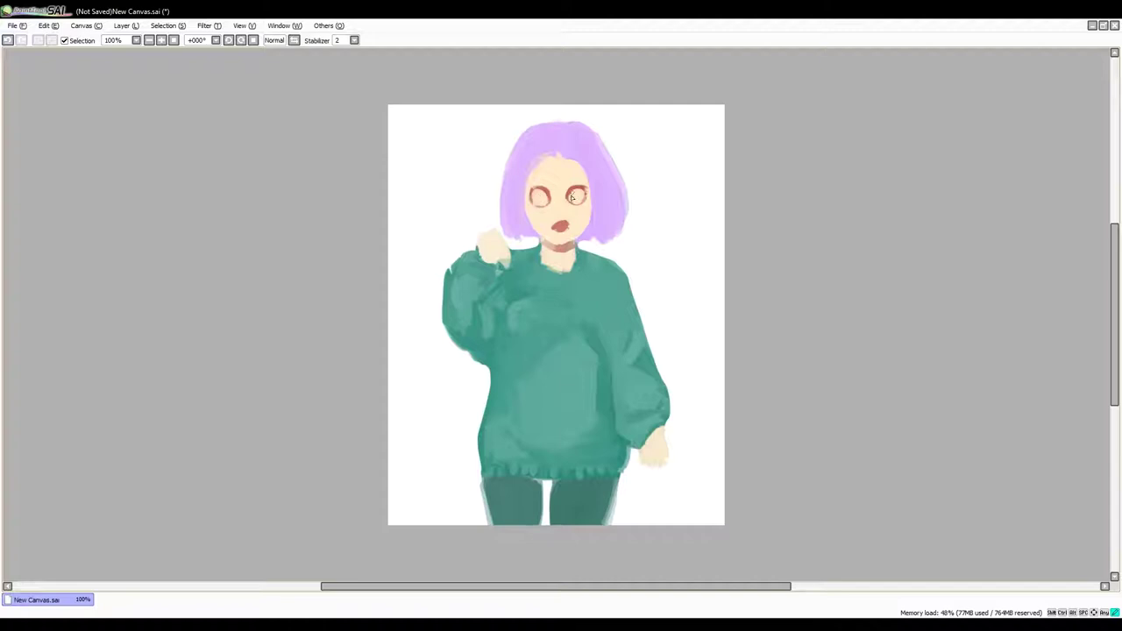
Trim the hair's crown and outer side to make the bob lower and narrower.
click(295, 40)
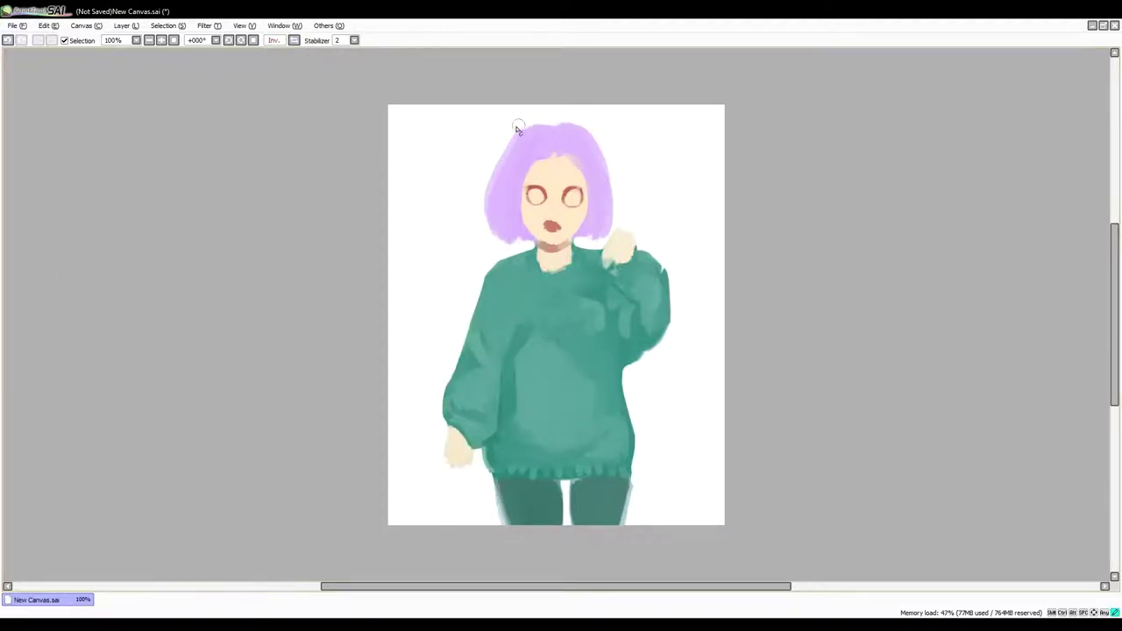
drag(553, 121, 482, 209)
mouse_move(562, 125)
mouse_down()
mouse_move(625, 178)
mouse_move(605, 150)
mouse_move(622, 226)
mouse_move(556, 128)
mouse_move(506, 137)
mouse_move(538, 123)
mouse_move(510, 138)
mouse_move(469, 261)
mouse_move(507, 245)
mouse_up()
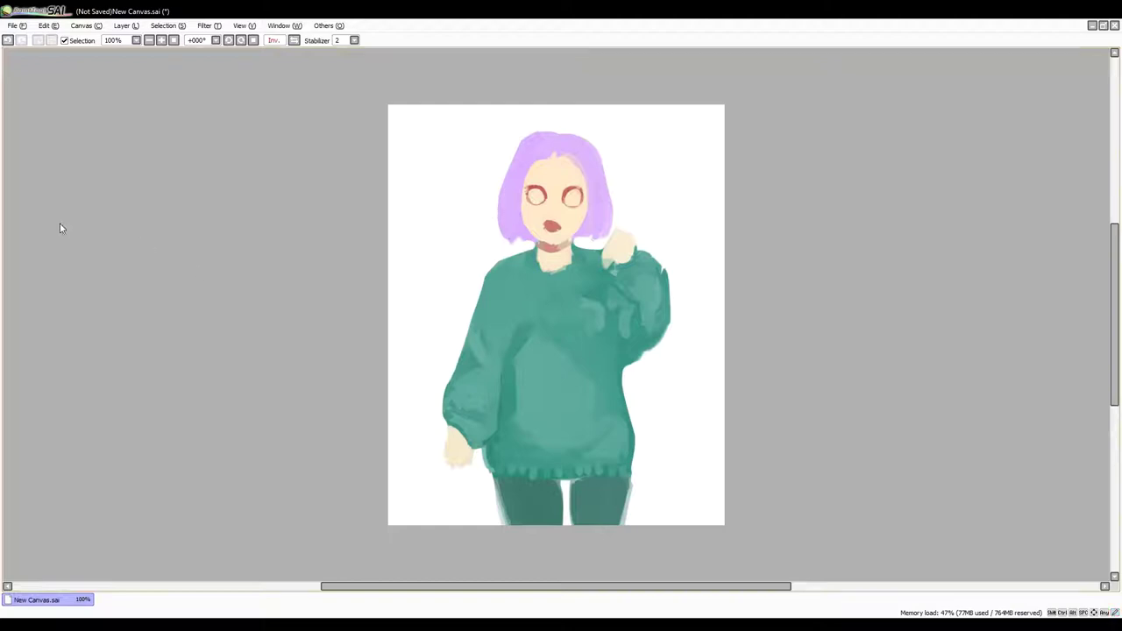
mouse_move(517, 149)
mouse_down()
mouse_move(497, 191)
mouse_move(538, 138)
mouse_up()
Extend the hair's lower ends outward on both sides in lilac so the bob flares toward the shoulders.
key(h)
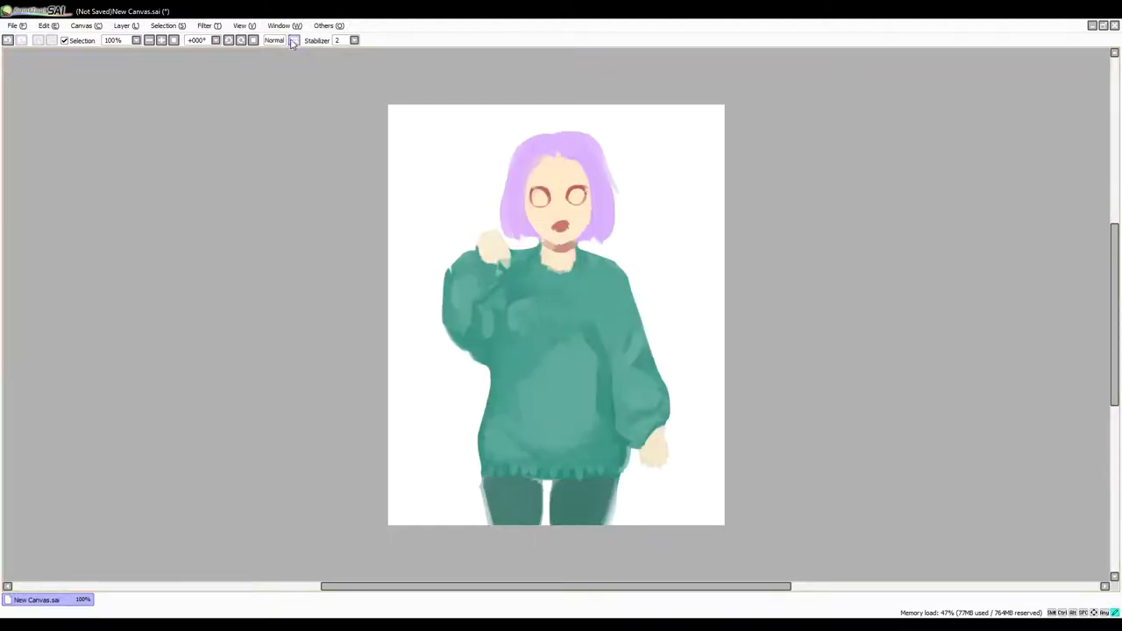
drag(614, 192, 614, 229)
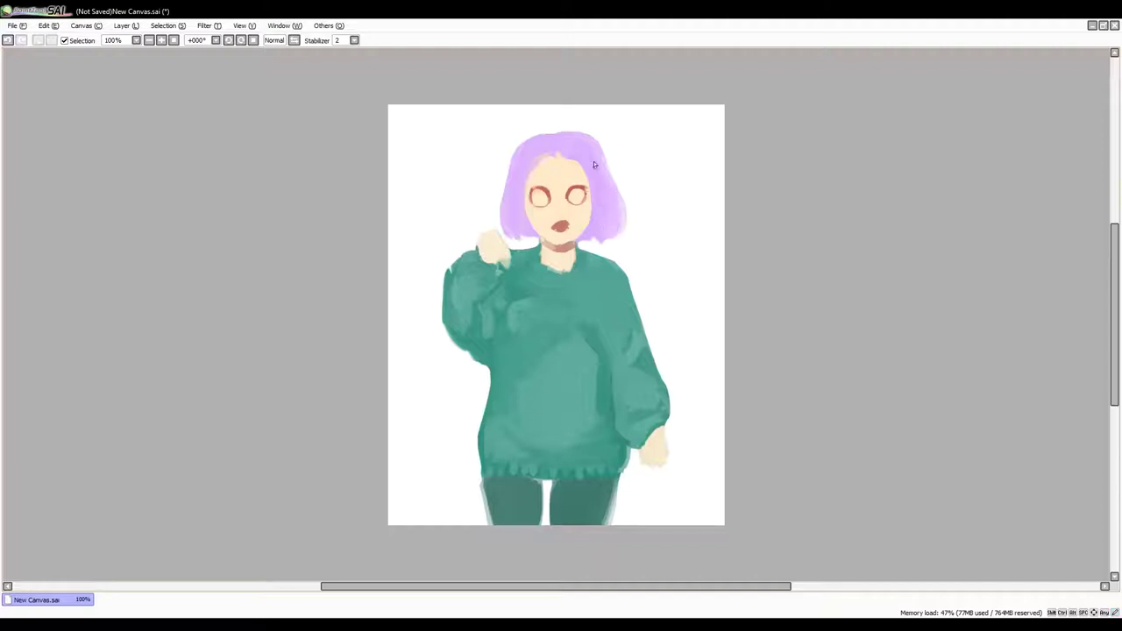
drag(507, 178, 496, 235)
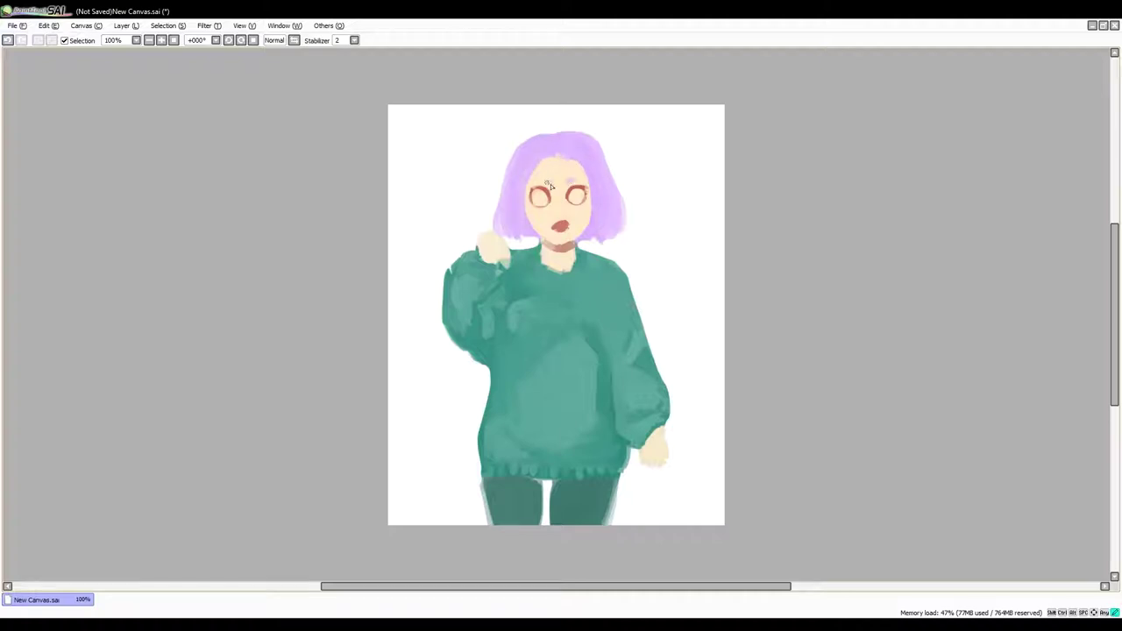
Undo the lilac eyebrow strokes and paint thin grey-brown eyebrows above both eyes, undoing the failed attempts.
click(8, 40)
click(8, 40)
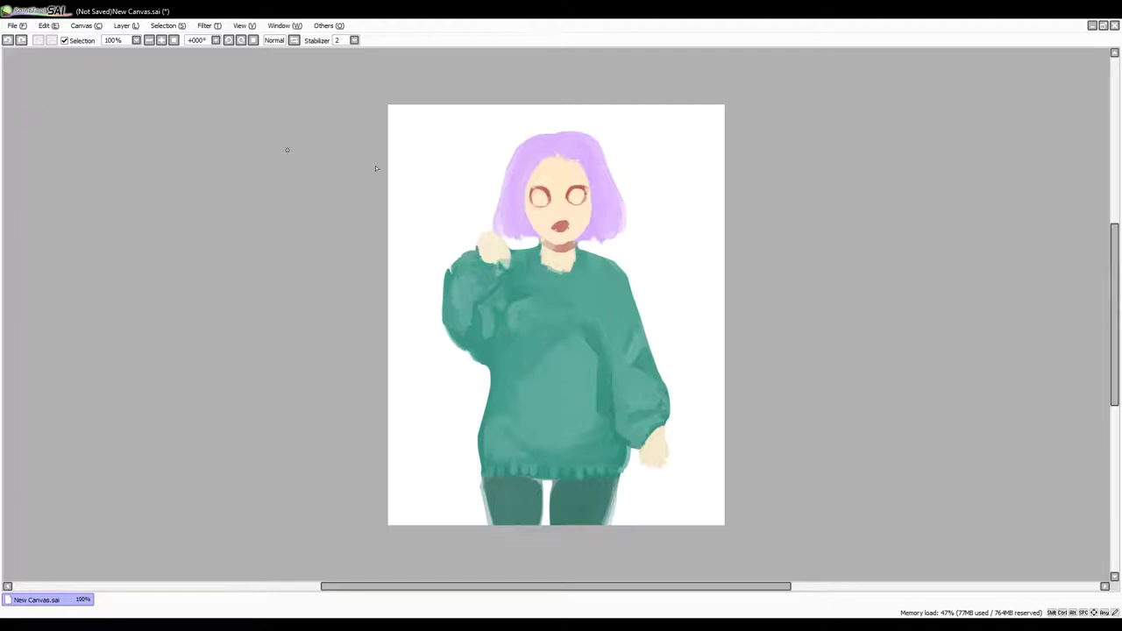
mouse_move(552, 181)
mouse_down()
mouse_move(531, 181)
mouse_move(580, 182)
mouse_move(542, 180)
mouse_up()
key(ctrl+z)
key(Insert)
key(ctrl+z)
key(ctrl+z)
key(ctrl+z)
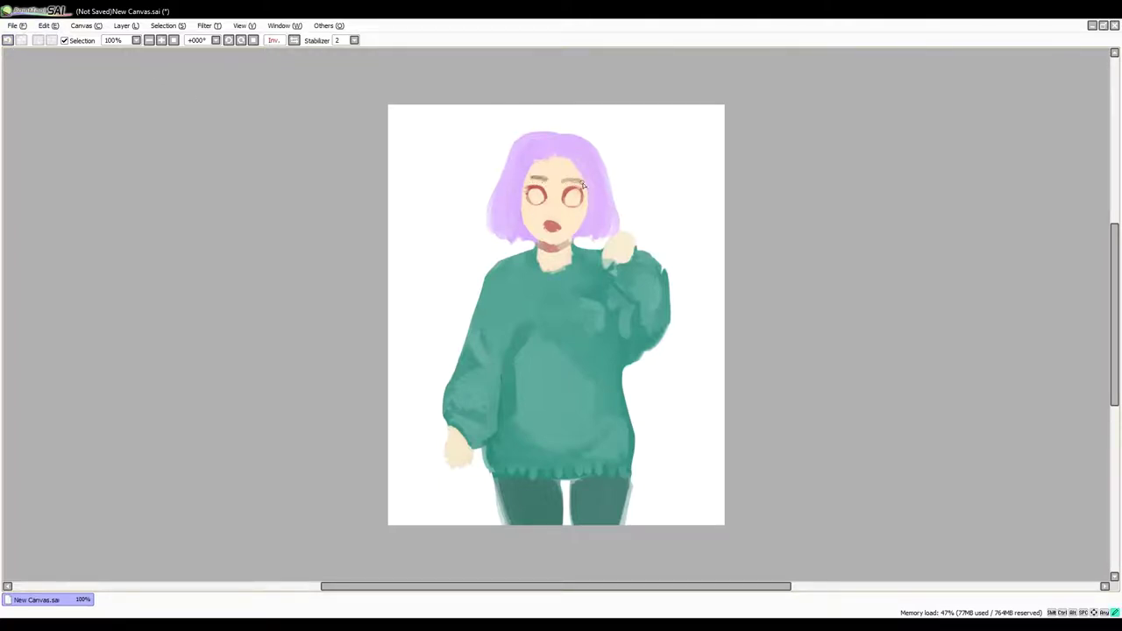
Undo the latest eyebrow strokes and repaint short grey-brown eyebrows above both eyes.
click(7, 40)
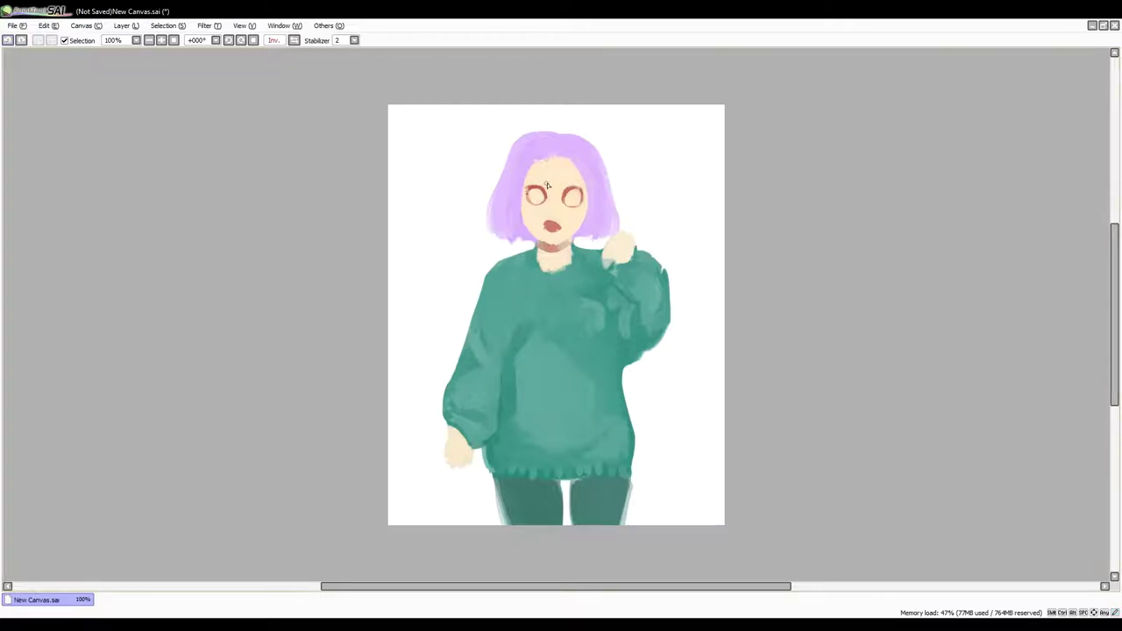
drag(561, 181, 568, 181)
drag(546, 178, 581, 182)
click(295, 41)
Darken the outer lash lines and paint large dark brown irises in both eyes, undoing the stray stroke.
mouse_move(530, 194)
mouse_down()
mouse_move(547, 191)
mouse_move(528, 195)
mouse_up()
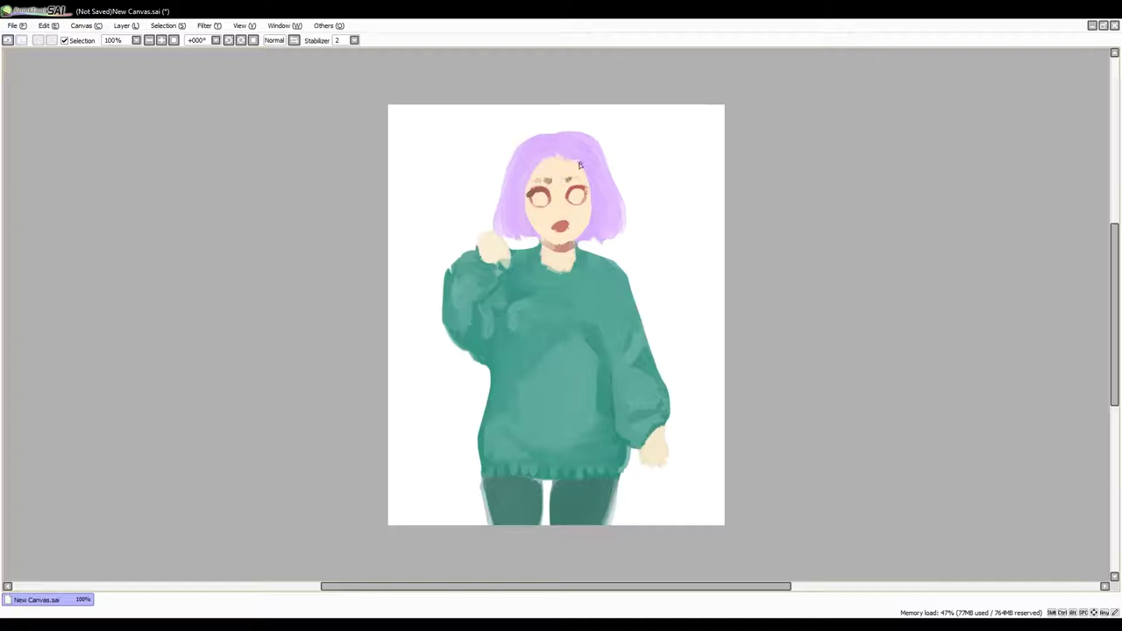
mouse_move(584, 189)
mouse_down()
mouse_move(570, 195)
mouse_move(581, 193)
mouse_move(576, 204)
mouse_up()
drag(535, 194, 529, 201)
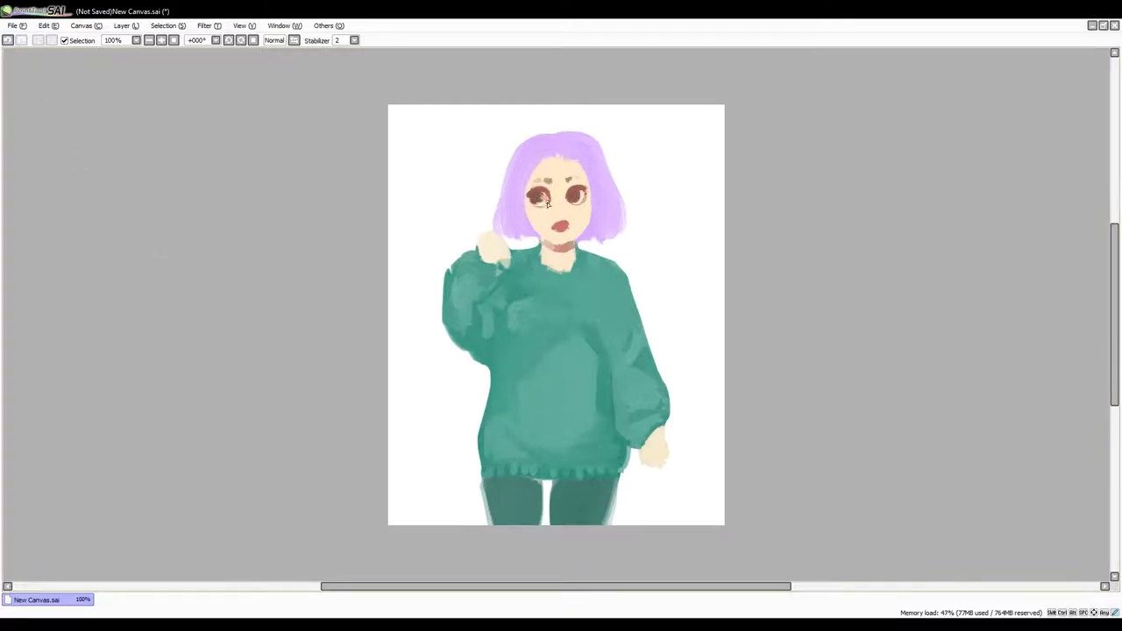
key(ctrl+z)
click(295, 40)
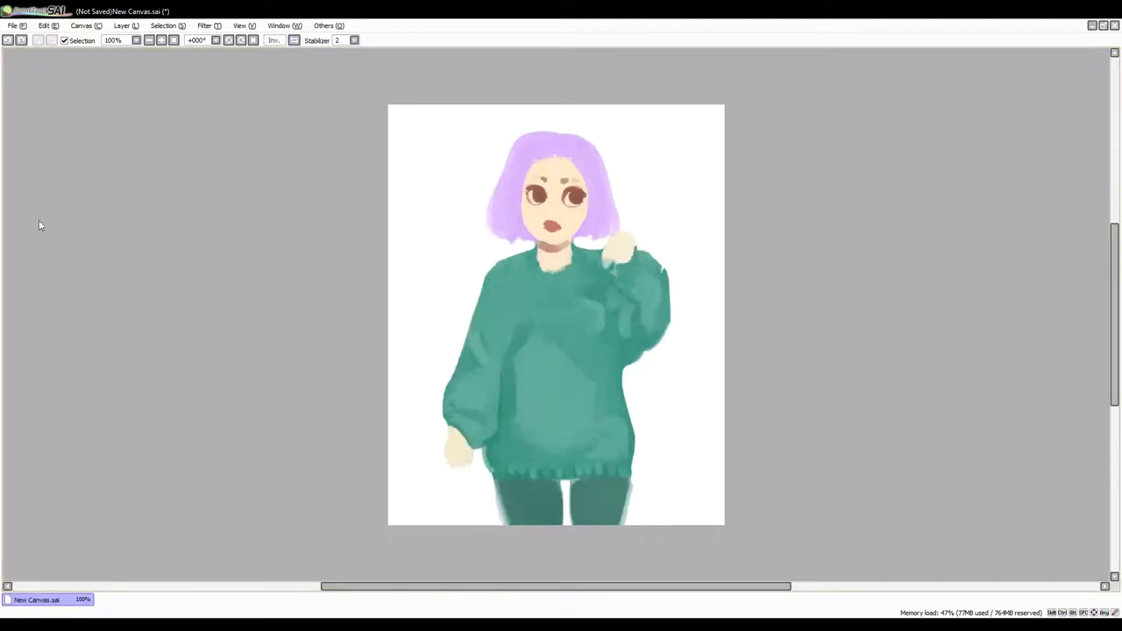
Paint a dusty-pink blush under both eyes and across the bridge of the nose, redoing the first attempt.
click(53, 117)
drag(532, 212, 542, 212)
drag(540, 212, 548, 209)
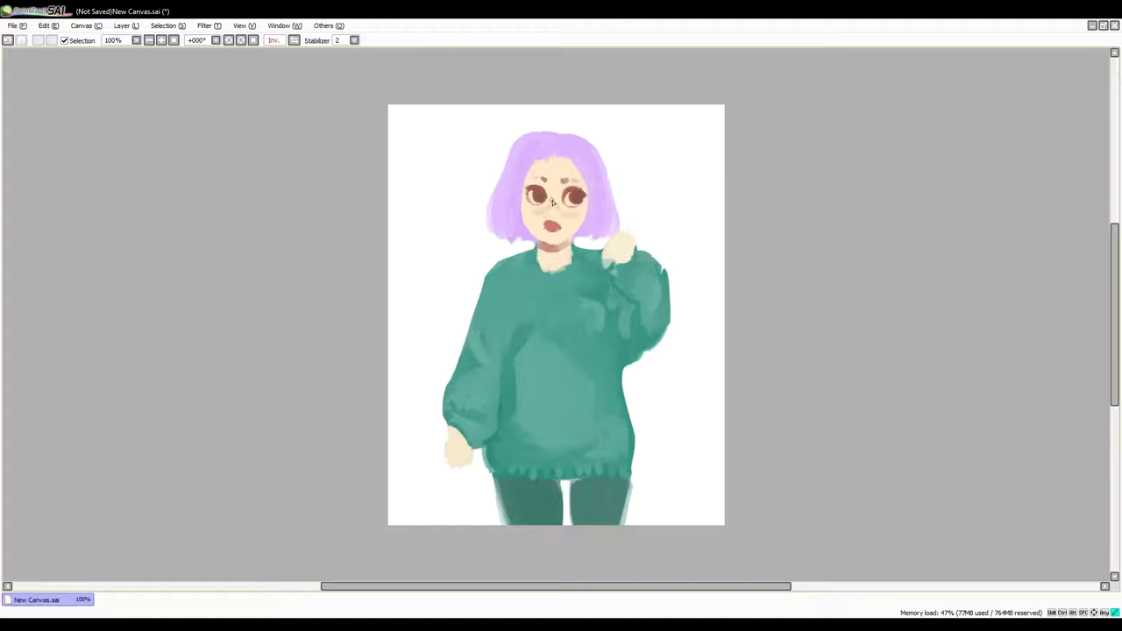
key(ctrl+z)
mouse_move(528, 211)
mouse_down()
mouse_move(573, 216)
mouse_move(541, 211)
mouse_up()
click(554, 208)
Rework the eyebrows into thin reddish-brown arcs above both eyes, undoing the failed strokes.
mouse_move(559, 212)
mouse_down()
mouse_move(583, 186)
mouse_move(541, 181)
mouse_move(598, 175)
mouse_move(567, 181)
mouse_move(584, 192)
mouse_move(562, 182)
mouse_move(582, 178)
mouse_move(542, 183)
mouse_up()
key(ctrl+z)
key(ctrl+z)
key(ctrl+z)
key(ctrl+z)
key(ctrl+z)
key(ctrl+z)
key(ctrl+z)
key(ctrl+z)
key(h)
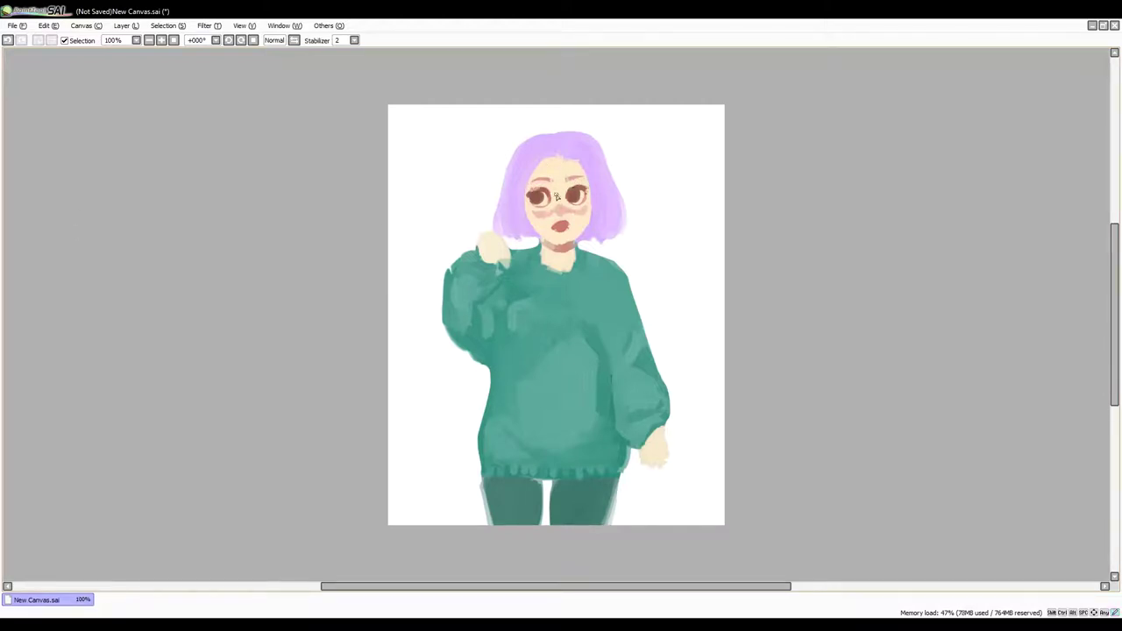
click(294, 41)
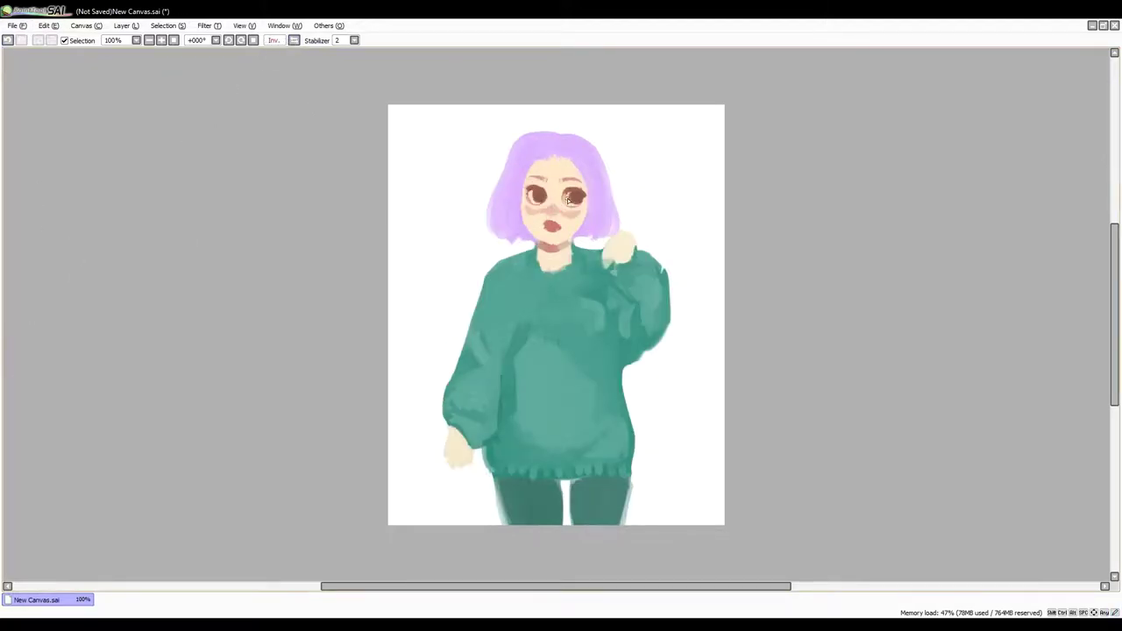
Adjust the dark brown iris near the inner corner of one eye, comparing the stroke by undoing and redoing it.
drag(569, 203, 566, 202)
key(ctrl+z)
key(ctrl+z)
key(ctrl+y)
key(ctrl+z)
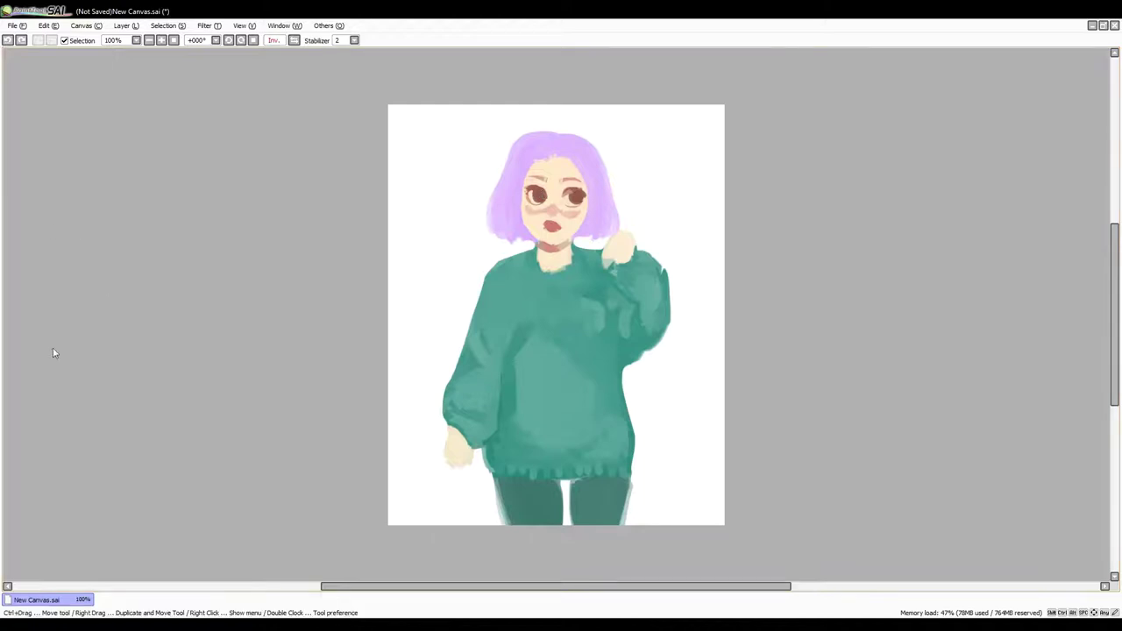
key(ctrl+y)
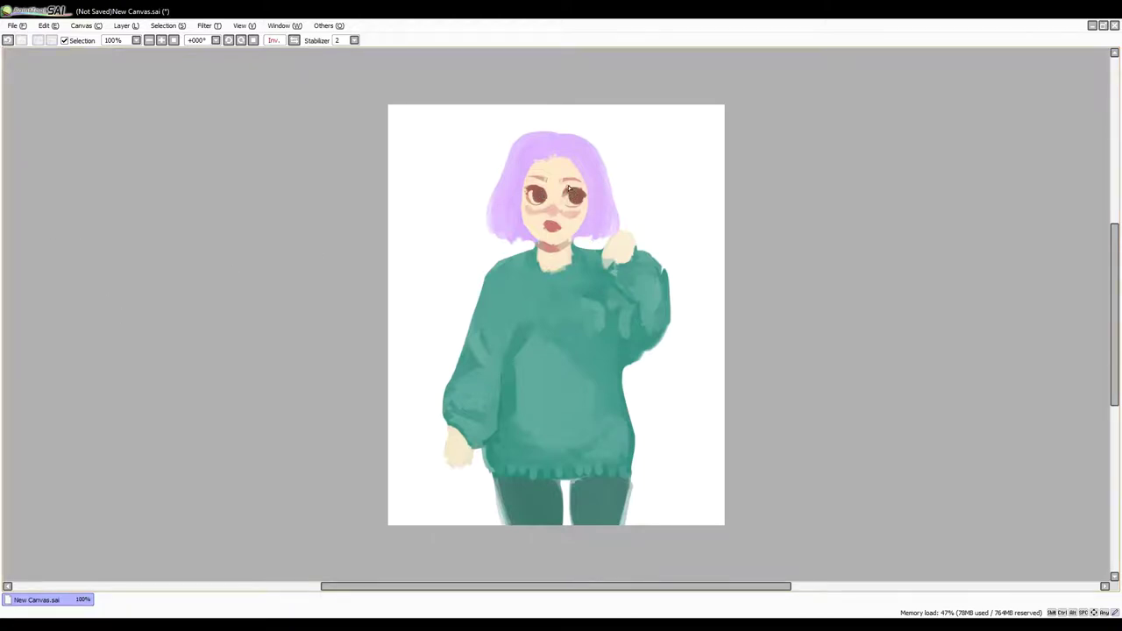
key(h)
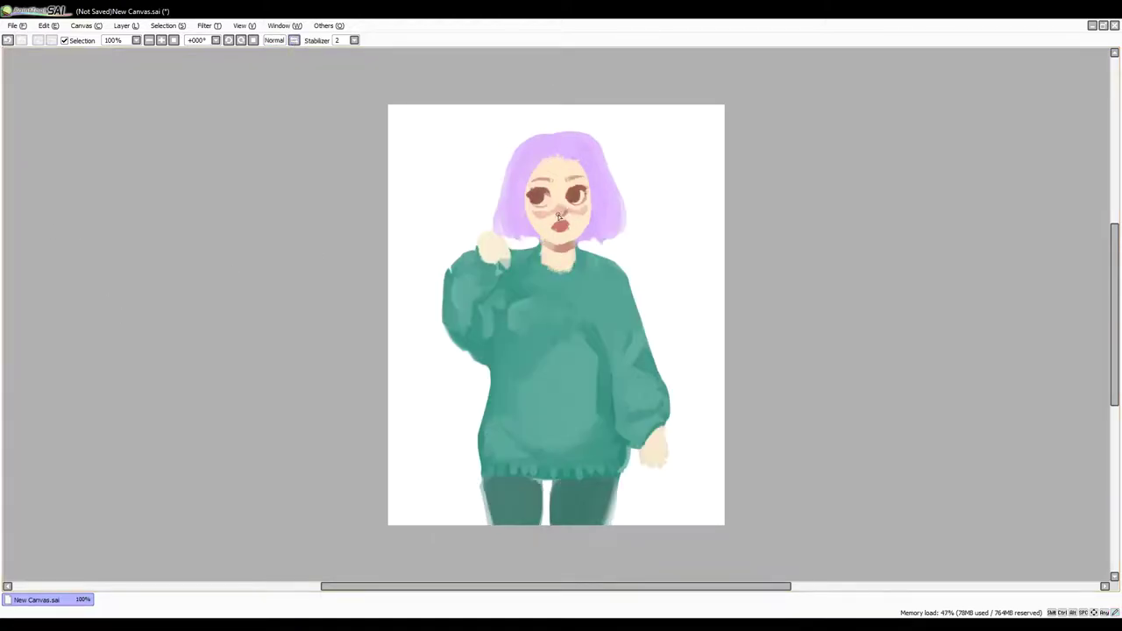
Shade the nose tip in dusty brown and soften the shadow beneath the chin, undoing the failed strokes.
drag(557, 216, 570, 248)
key(ctrl+z)
key(ctrl+z)
key(ctrl+z)
key(h)
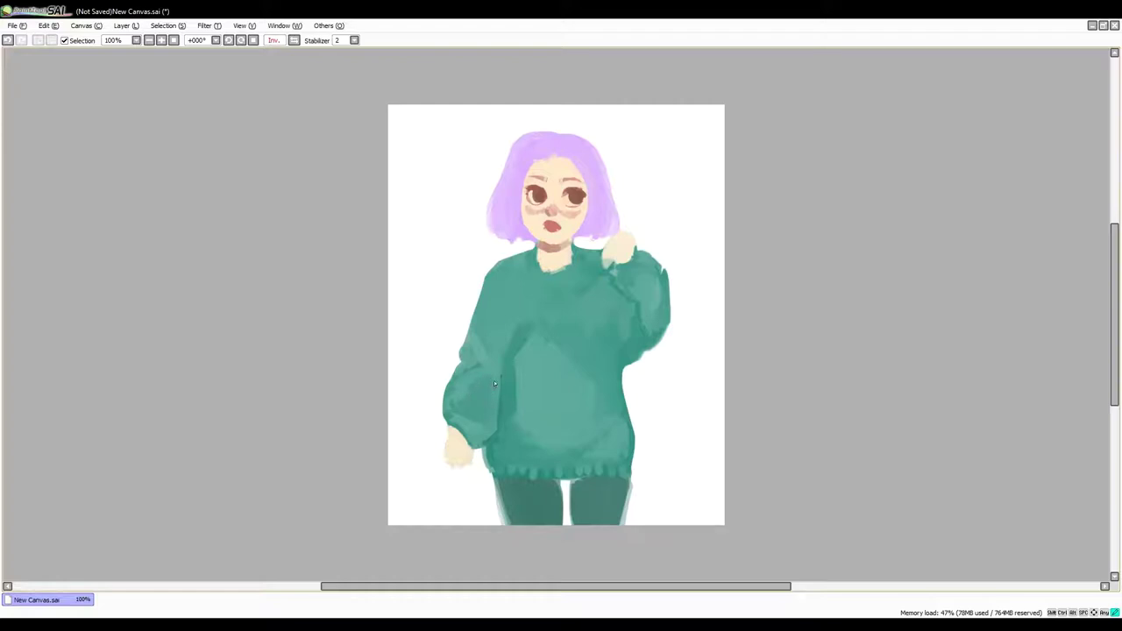
Blend the folds and shading across the green sweater and round out the raised arm's sleeve, undoing unwanted strokes.
key(ctrl+z)
key(ctrl+z)
key(ctrl+z)
click(22, 42)
click(273, 40)
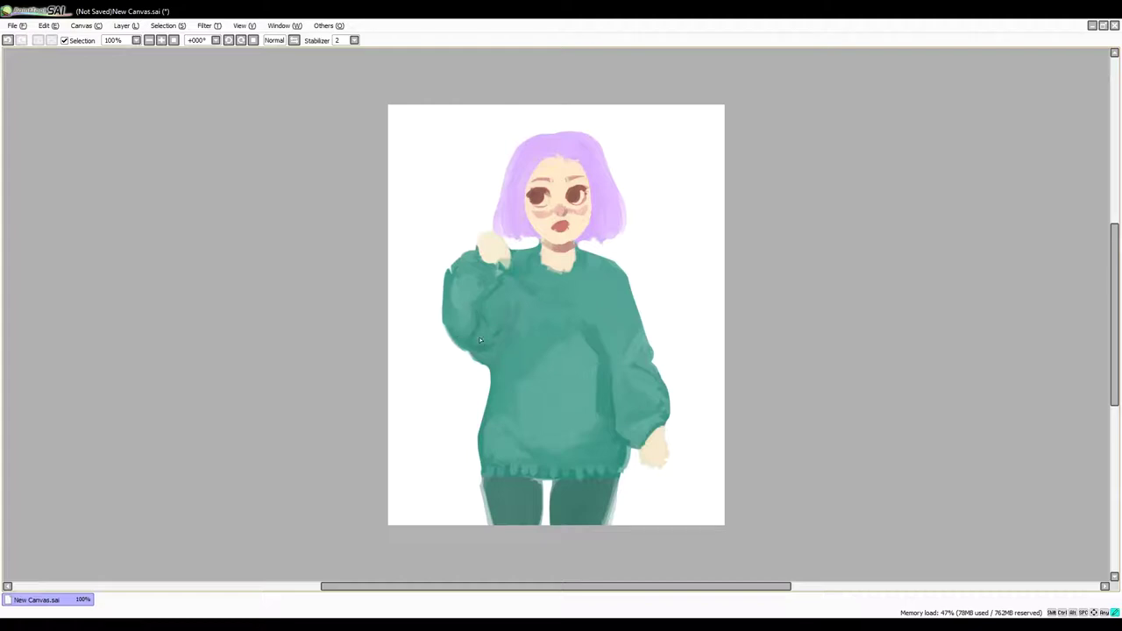
click(274, 40)
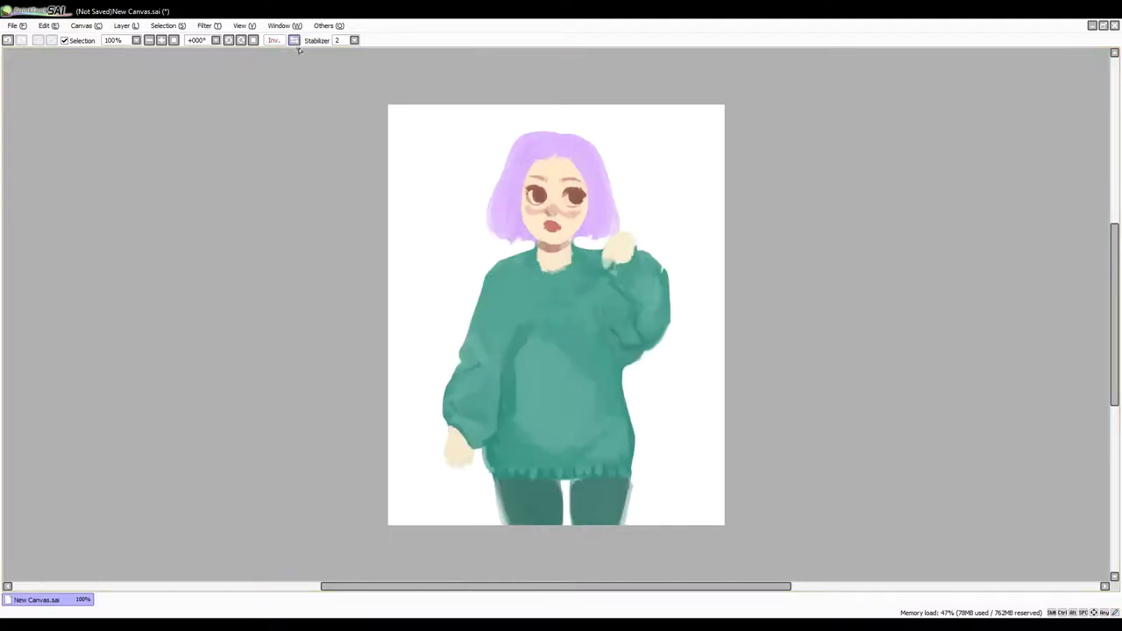
mouse_move(661, 263)
mouse_down()
mouse_move(662, 340)
mouse_move(665, 282)
mouse_move(669, 321)
mouse_move(656, 284)
mouse_move(655, 328)
mouse_up()
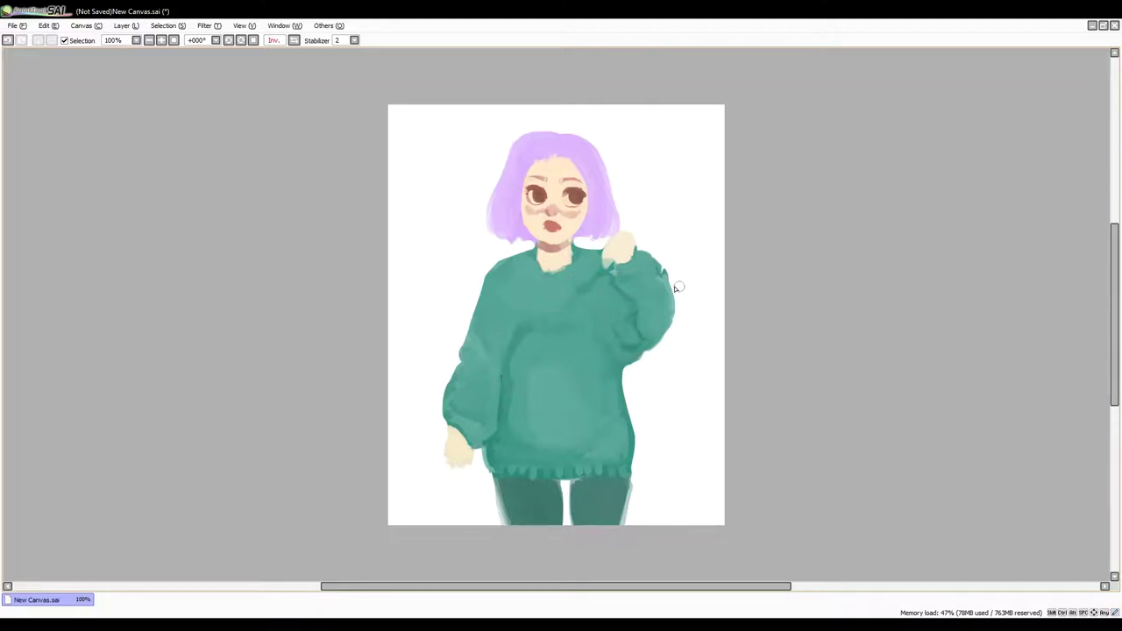
Paint pink over the lilac hair on both sides and trim the crown and outer edge into a narrower bob.
click(294, 41)
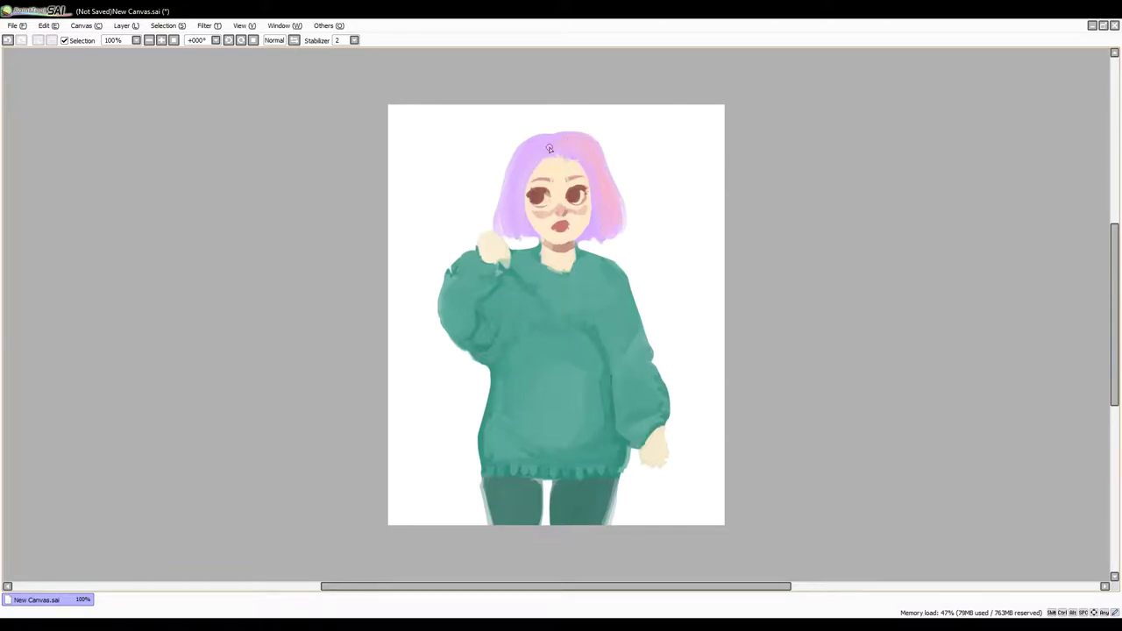
mouse_move(530, 145)
mouse_down()
mouse_move(524, 186)
mouse_move(499, 226)
mouse_up()
drag(552, 148, 536, 152)
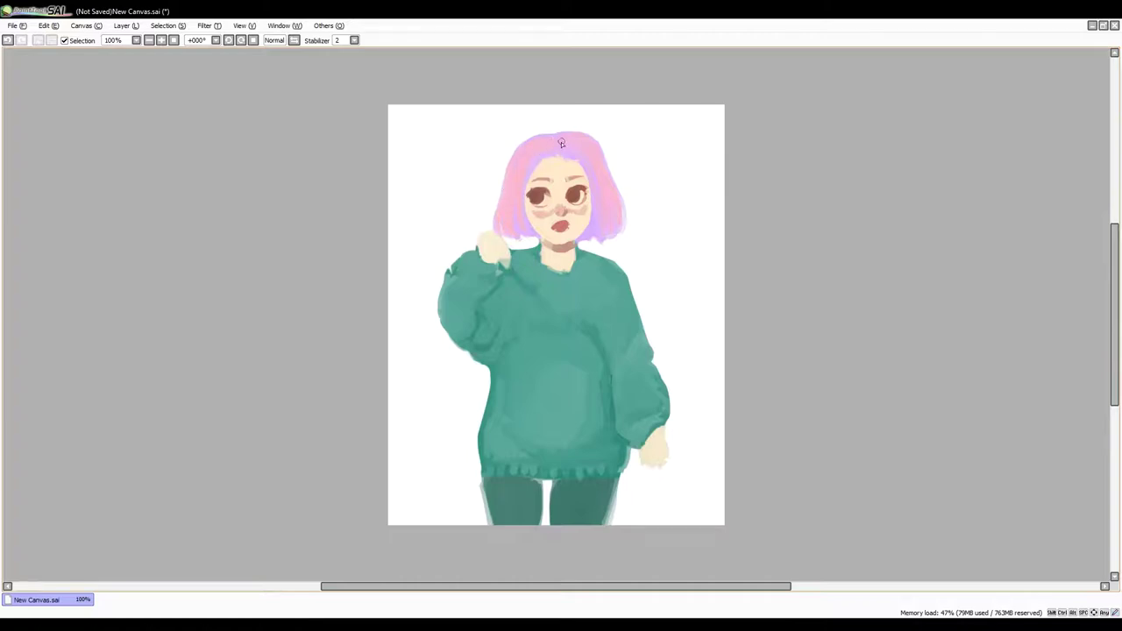
key(h)
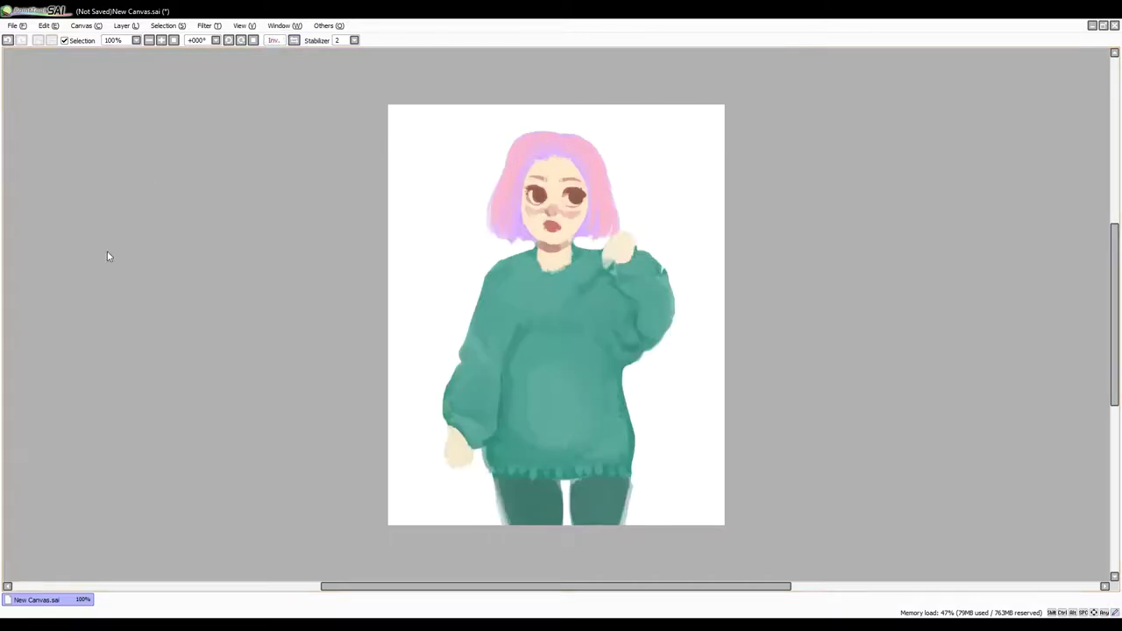
mouse_move(548, 127)
mouse_down()
mouse_move(487, 204)
mouse_move(487, 229)
mouse_up()
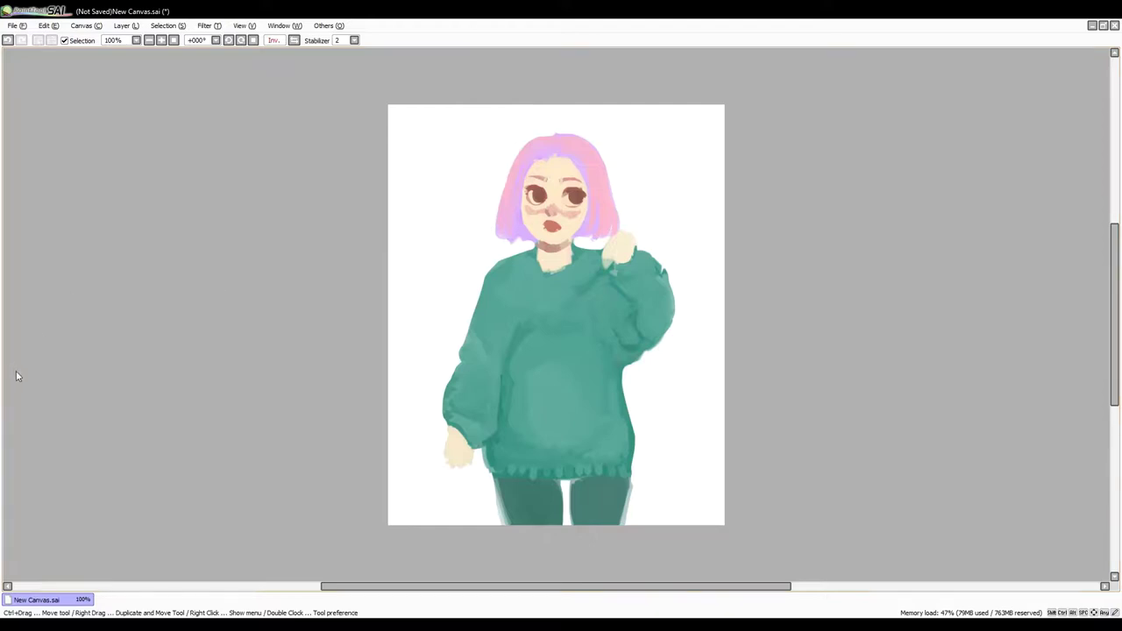
mouse_move(556, 141)
mouse_down()
mouse_move(531, 145)
mouse_move(511, 179)
mouse_move(514, 233)
mouse_up()
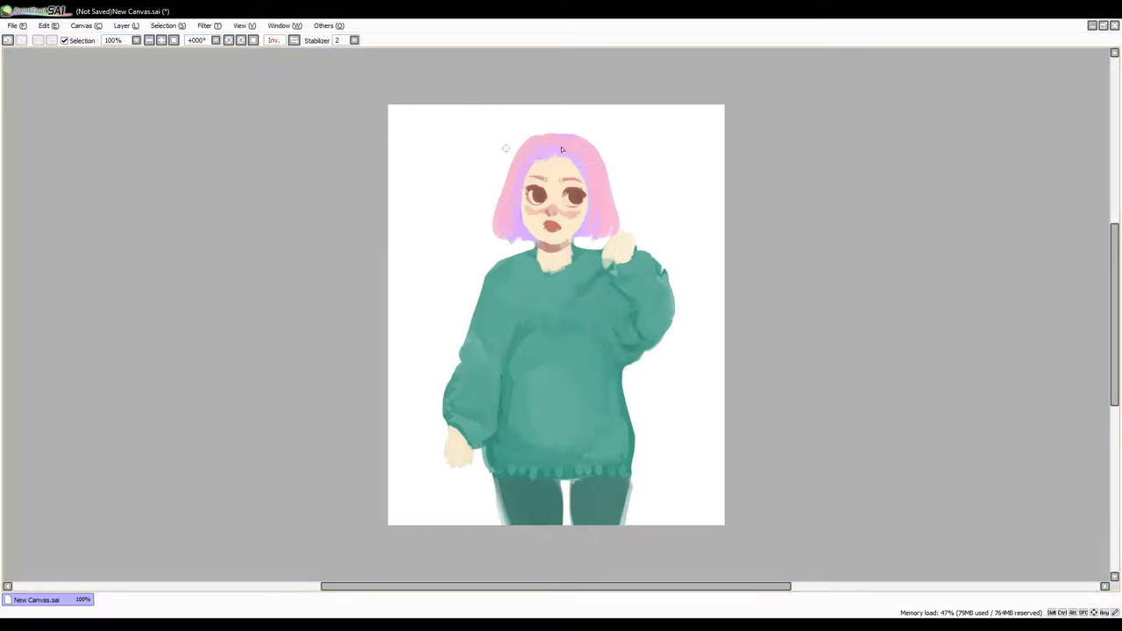
drag(537, 146, 525, 160)
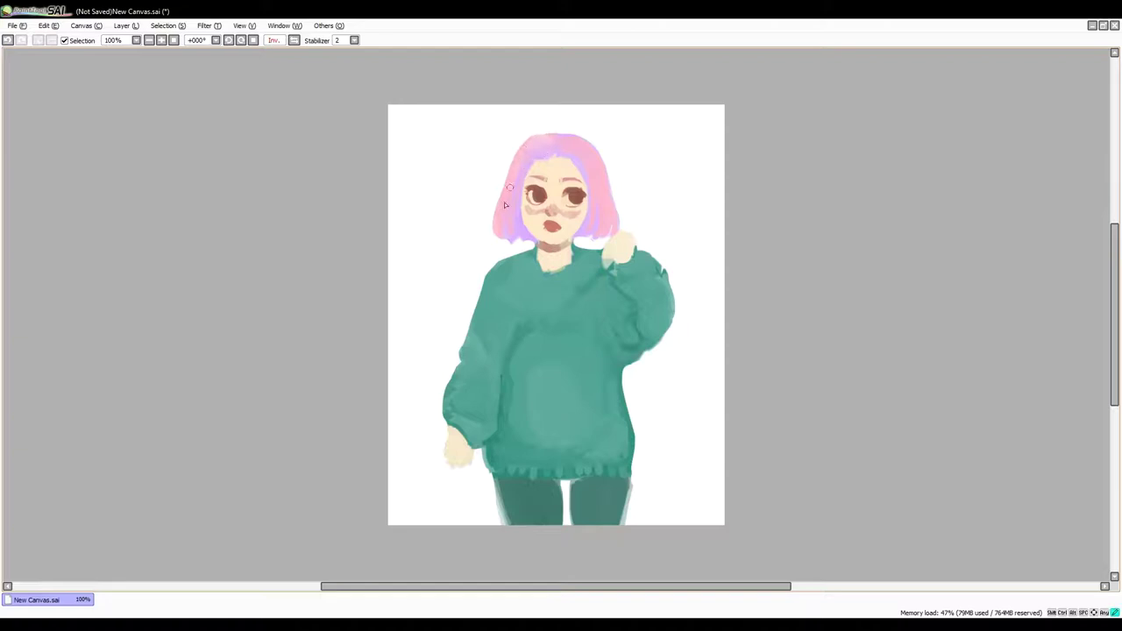
drag(505, 203, 504, 221)
drag(525, 154, 514, 200)
mouse_move(582, 160)
mouse_down()
mouse_move(611, 235)
mouse_move(605, 209)
mouse_move(615, 233)
mouse_up()
drag(599, 156, 615, 206)
key(ctrl+z)
key(ctrl+z)
key(ctrl+z)
key(ctrl+z)
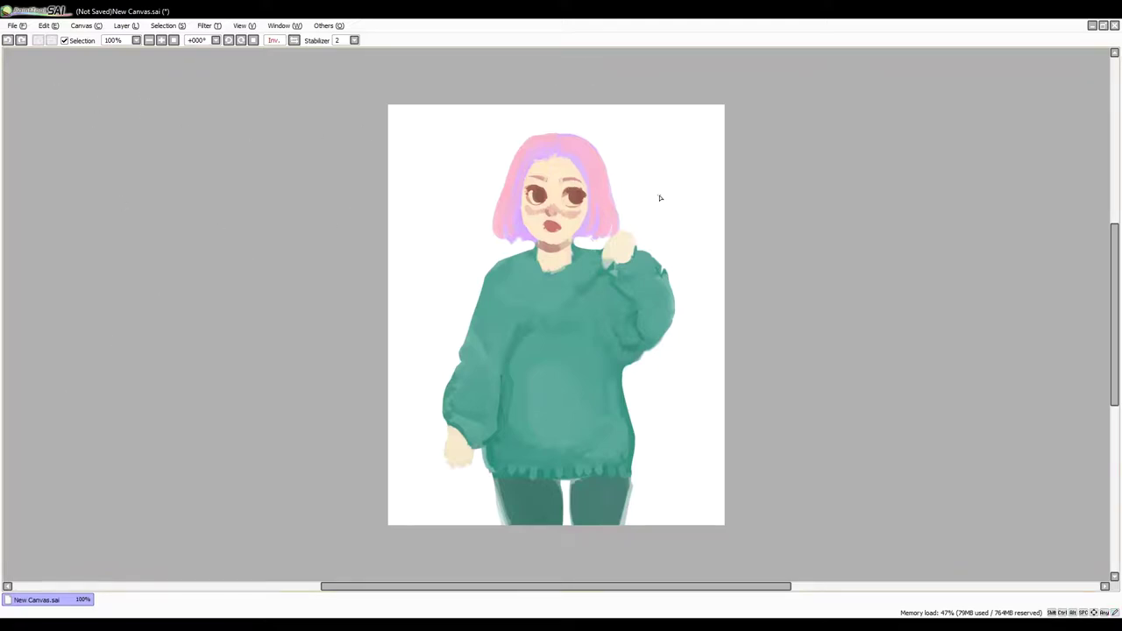
Paint deeper pink strands along the face and light pink highlights over one half of the hair, undoing the stray stroke.
drag(592, 194, 594, 237)
drag(596, 196, 593, 205)
drag(572, 160, 575, 161)
mouse_move(575, 160)
mouse_down()
mouse_move(578, 168)
mouse_move(547, 161)
mouse_move(528, 171)
mouse_move(509, 235)
mouse_up()
mouse_move(523, 183)
mouse_down()
mouse_move(513, 220)
mouse_move(496, 185)
mouse_move(539, 201)
mouse_move(538, 174)
mouse_move(527, 186)
mouse_move(532, 164)
mouse_move(512, 237)
mouse_up()
key(ctrl+z)
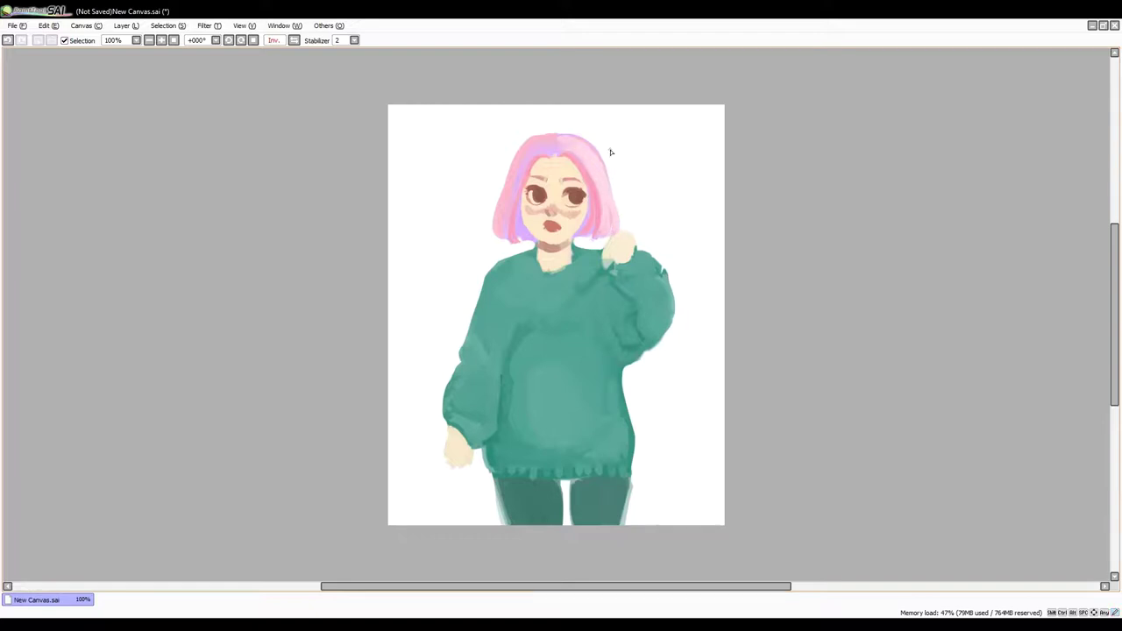
Cover the other half of the hair with light pink strands running from the parting to the tips.
key(h)
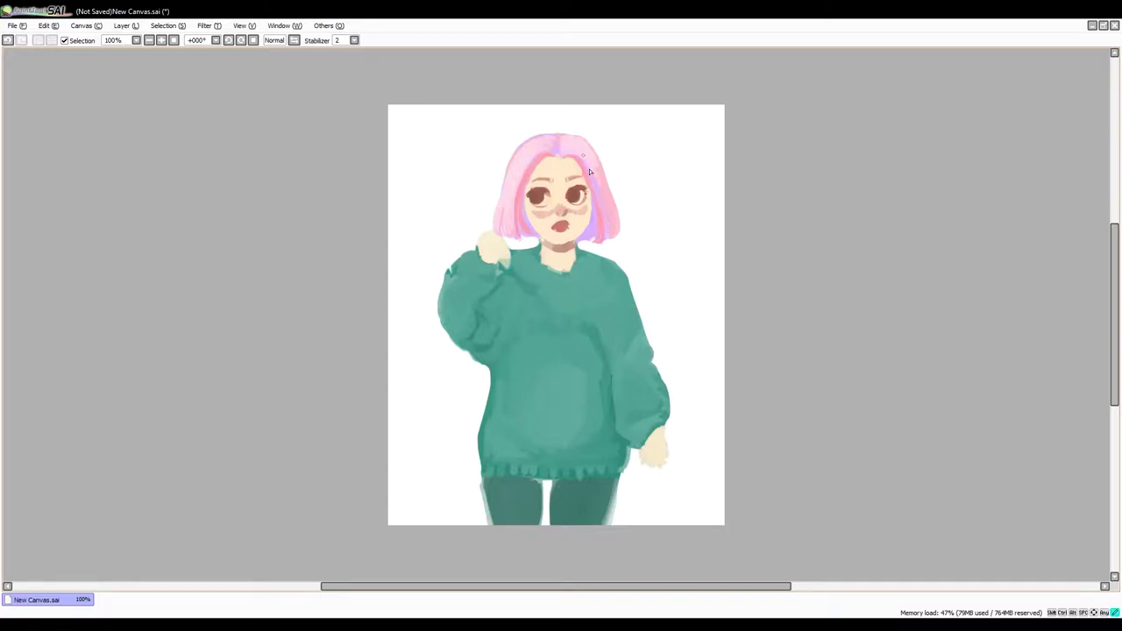
drag(589, 163, 611, 228)
drag(602, 172, 611, 220)
mouse_move(593, 167)
mouse_down()
mouse_move(610, 230)
mouse_move(617, 221)
mouse_up()
mouse_move(517, 233)
mouse_down()
mouse_move(529, 170)
mouse_move(520, 201)
mouse_up()
drag(594, 184, 609, 228)
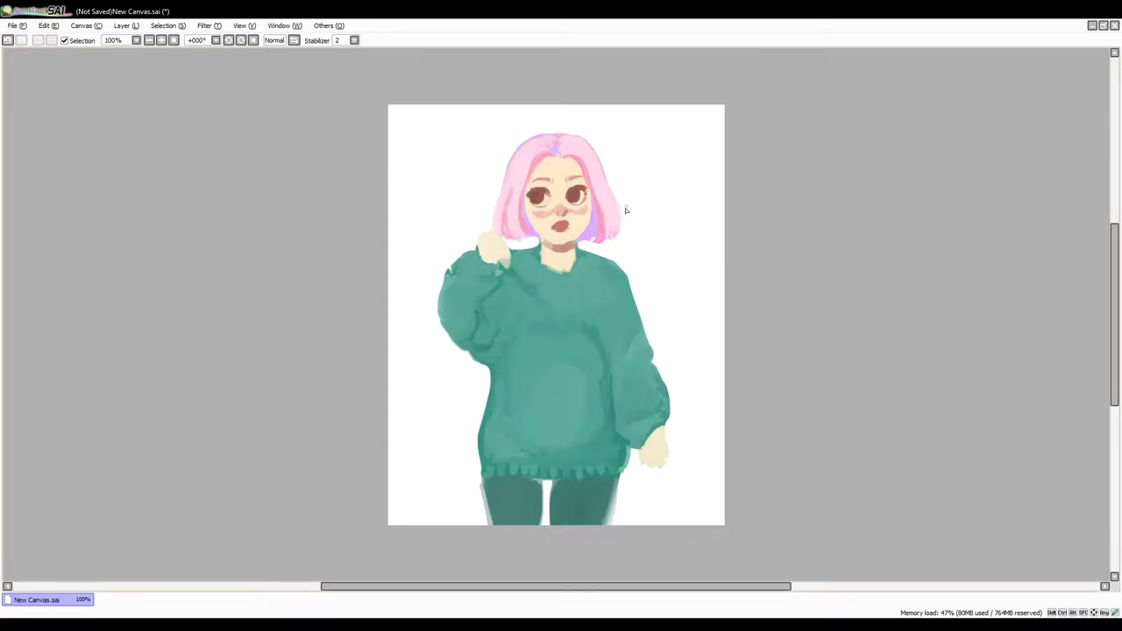
Flare the hair's lower ends outward in thin pink strands and touch up the crown, undoing failed strokes.
drag(612, 200, 624, 234)
drag(500, 194, 492, 230)
key(ctrl+z)
key(ctrl+z)
drag(504, 188, 496, 236)
key(ctrl+z)
mouse_move(551, 137)
mouse_down()
mouse_move(553, 151)
mouse_move(573, 136)
mouse_up()
click(295, 40)
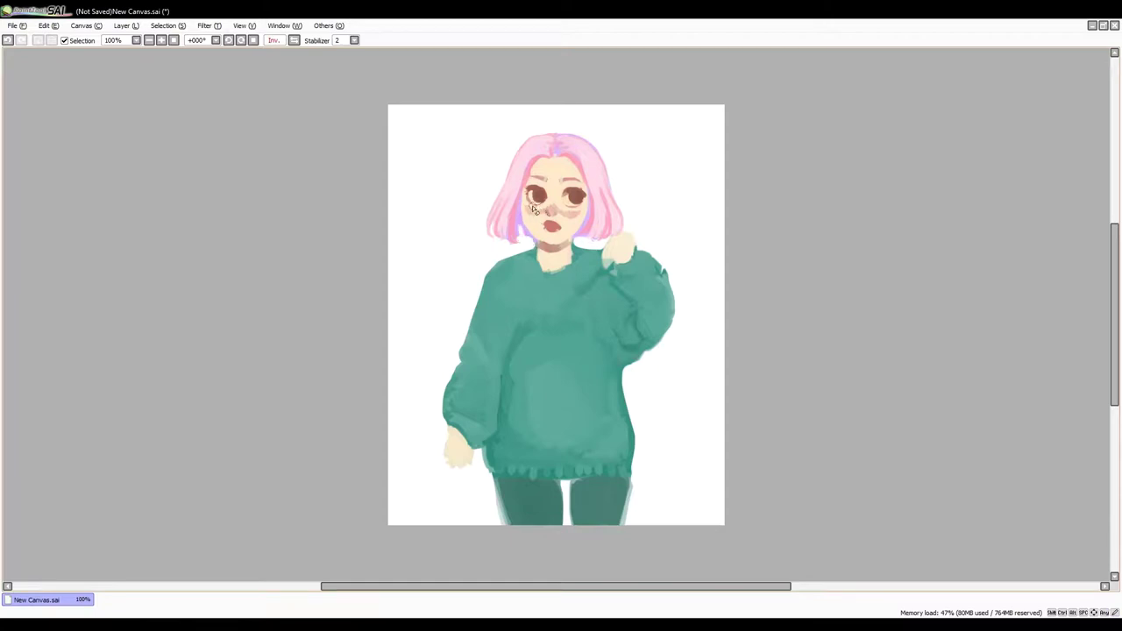
Refine the strand tips at the hair's lower inner edge beside the neck, comparing versions by undoing and redoing.
key(ctrl+z)
key(ctrl+z)
drag(522, 238, 529, 242)
key(ctrl+z)
key(ctrl+z)
key(ctrl+y)
key(ctrl+z)
key(ctrl+y)
key(h)
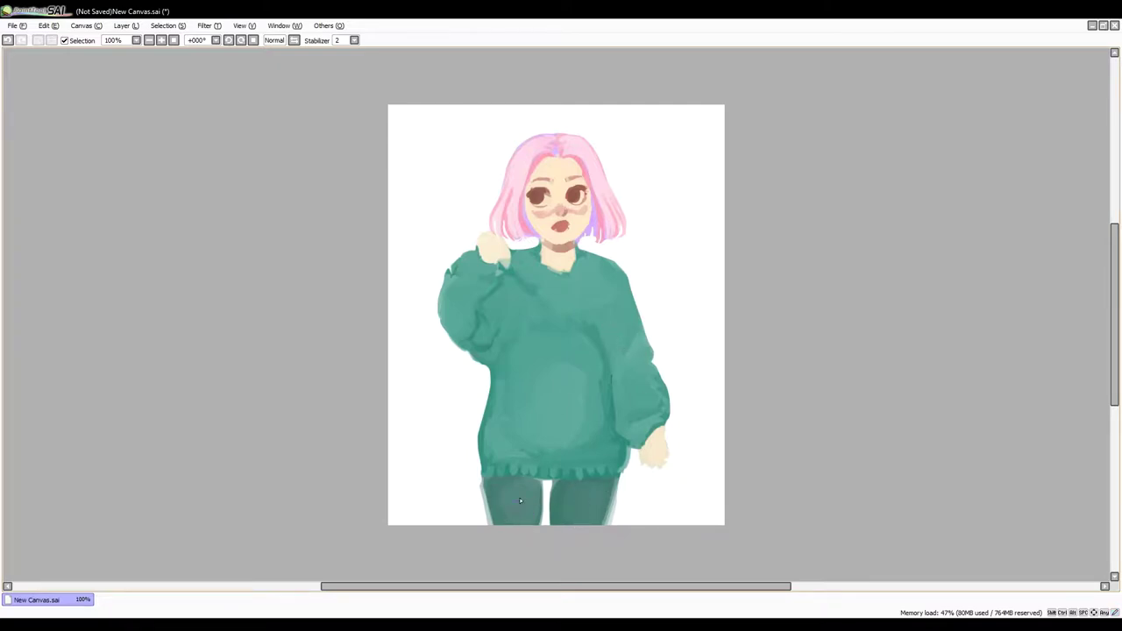
click(294, 40)
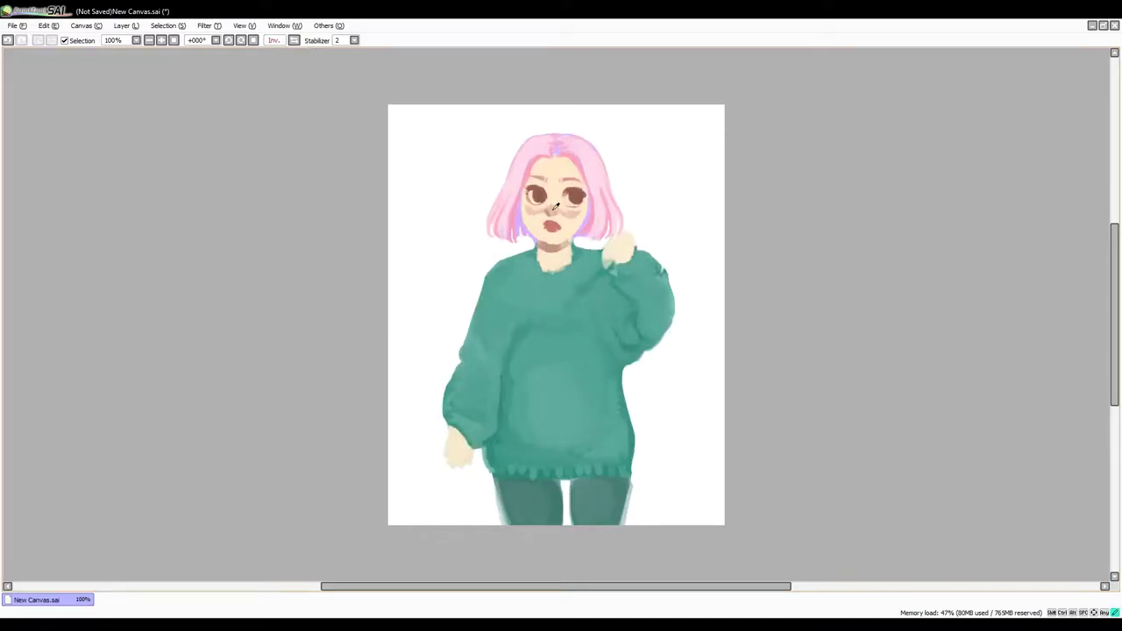
Paint fingers on the lowered hand and add soft pinkish shading to both hands, undoing the last stroke.
drag(450, 455, 463, 457)
mouse_move(461, 460)
mouse_down()
mouse_move(451, 457)
mouse_move(465, 459)
mouse_up()
mouse_move(622, 242)
mouse_down()
mouse_move(610, 249)
mouse_move(628, 241)
mouse_up()
click(293, 41)
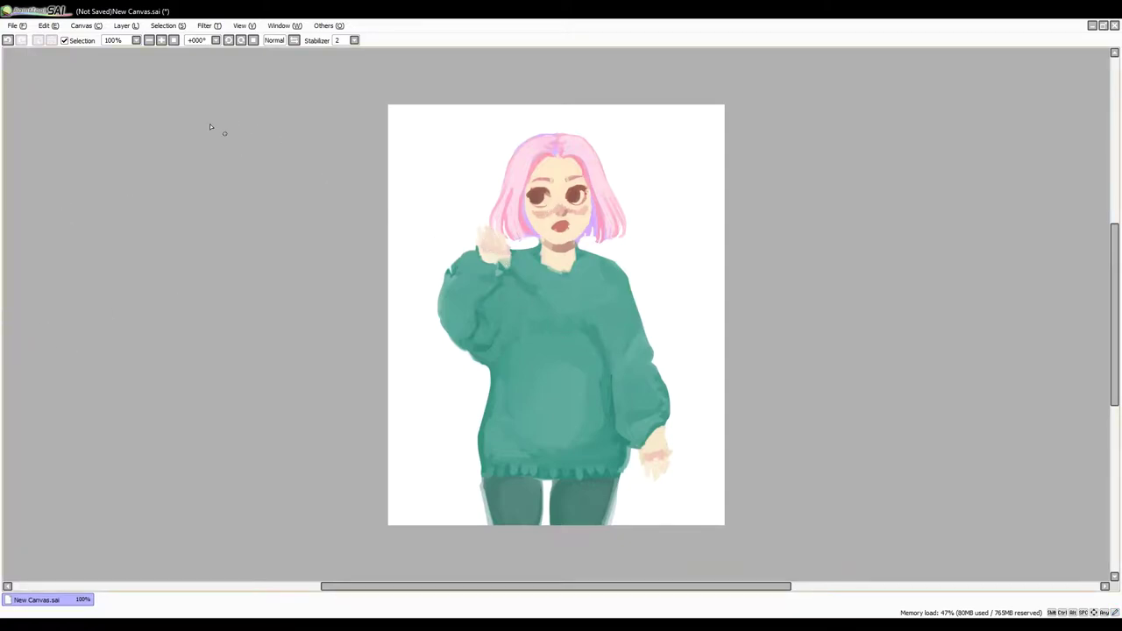
key(ctrl+z)
click(293, 42)
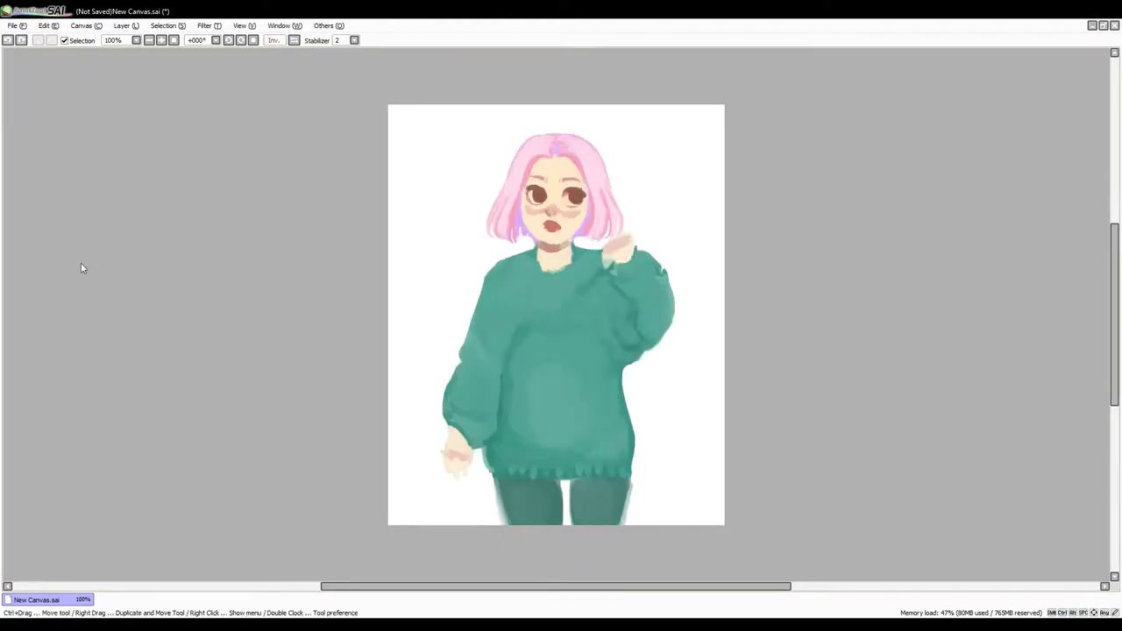
drag(612, 263, 610, 262)
drag(611, 264, 614, 264)
drag(622, 235, 623, 238)
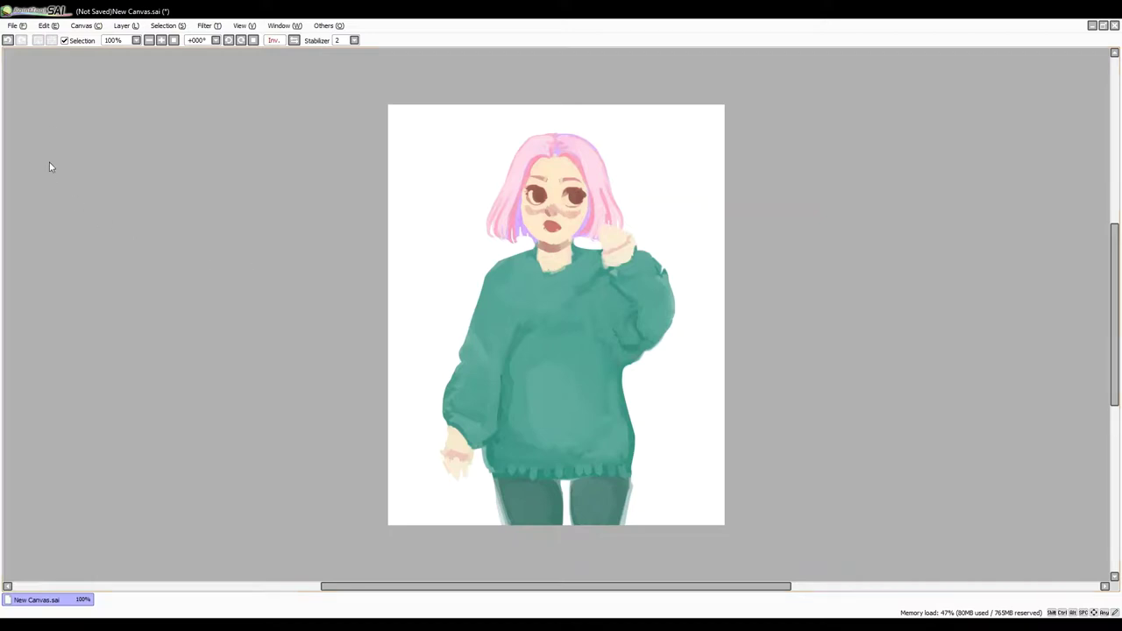
drag(593, 270, 619, 213)
mouse_move(619, 212)
mouse_down()
mouse_move(596, 263)
mouse_move(619, 212)
mouse_up()
key(ctrl+z)
key(ctrl+z)
key(ctrl+z)
key(ctrl+z)
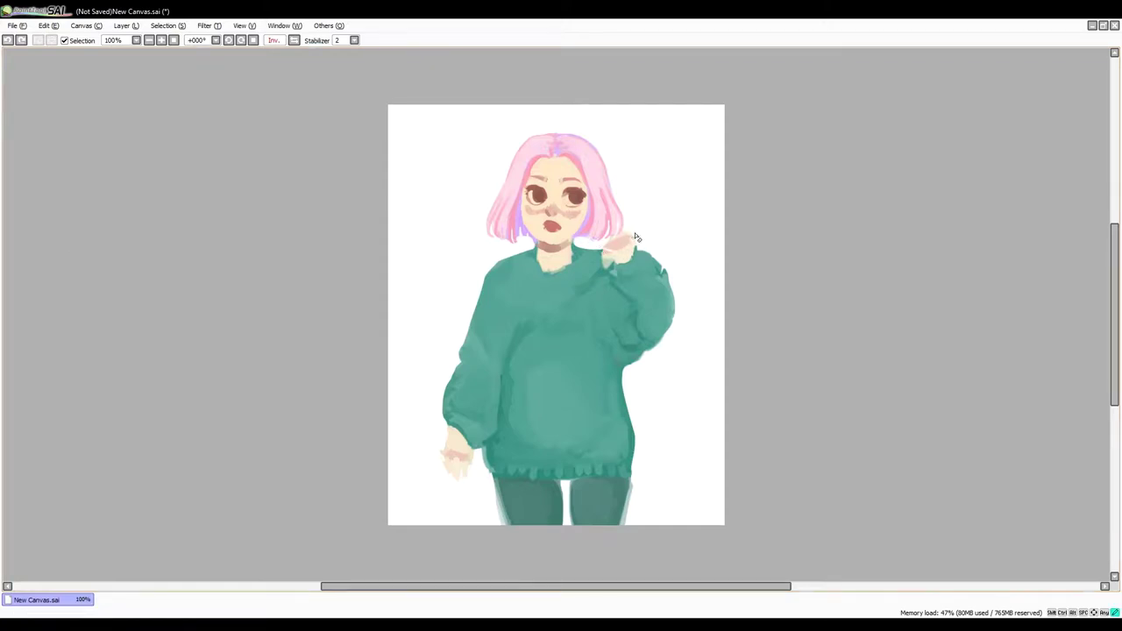
Try reshaping the raised hand as a fist with pinkish-brown shading, then erase the whole hand.
mouse_move(632, 232)
mouse_down()
mouse_move(606, 245)
mouse_move(629, 239)
mouse_move(625, 250)
mouse_move(628, 224)
mouse_move(605, 234)
mouse_move(617, 237)
mouse_move(606, 253)
mouse_move(631, 243)
mouse_up()
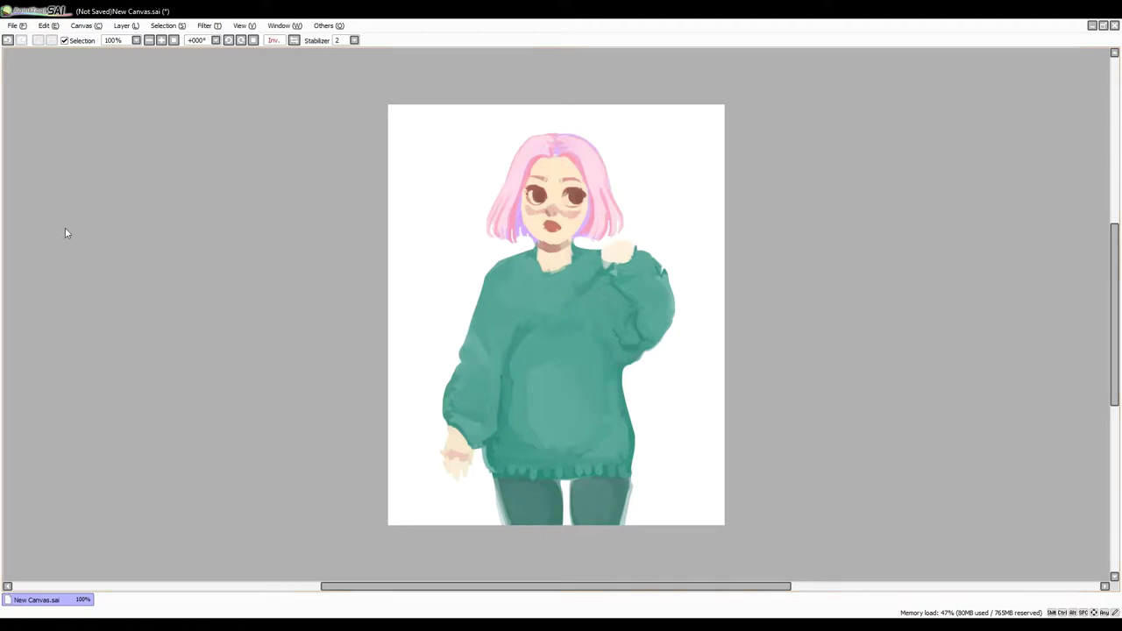
mouse_move(605, 257)
mouse_down()
mouse_move(624, 239)
mouse_move(638, 248)
mouse_move(632, 260)
mouse_move(633, 240)
mouse_up()
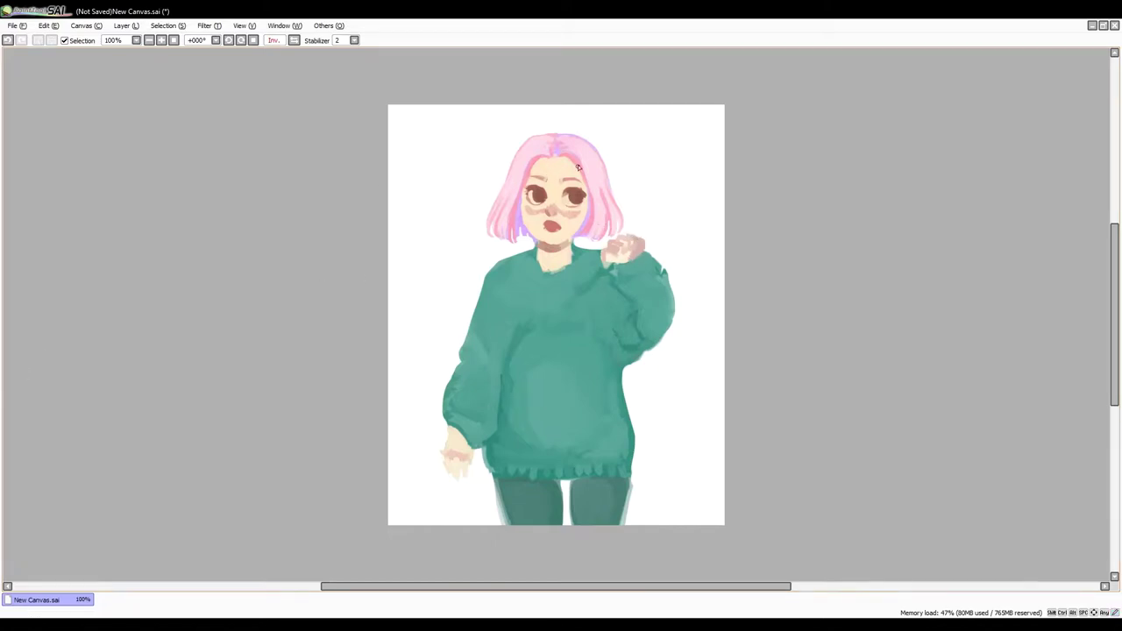
mouse_move(642, 245)
mouse_down()
mouse_move(620, 260)
mouse_move(640, 248)
mouse_move(615, 247)
mouse_move(618, 265)
mouse_move(612, 257)
mouse_move(645, 254)
mouse_move(646, 243)
mouse_move(614, 260)
mouse_move(604, 248)
mouse_move(604, 261)
mouse_move(605, 247)
mouse_move(646, 238)
mouse_up()
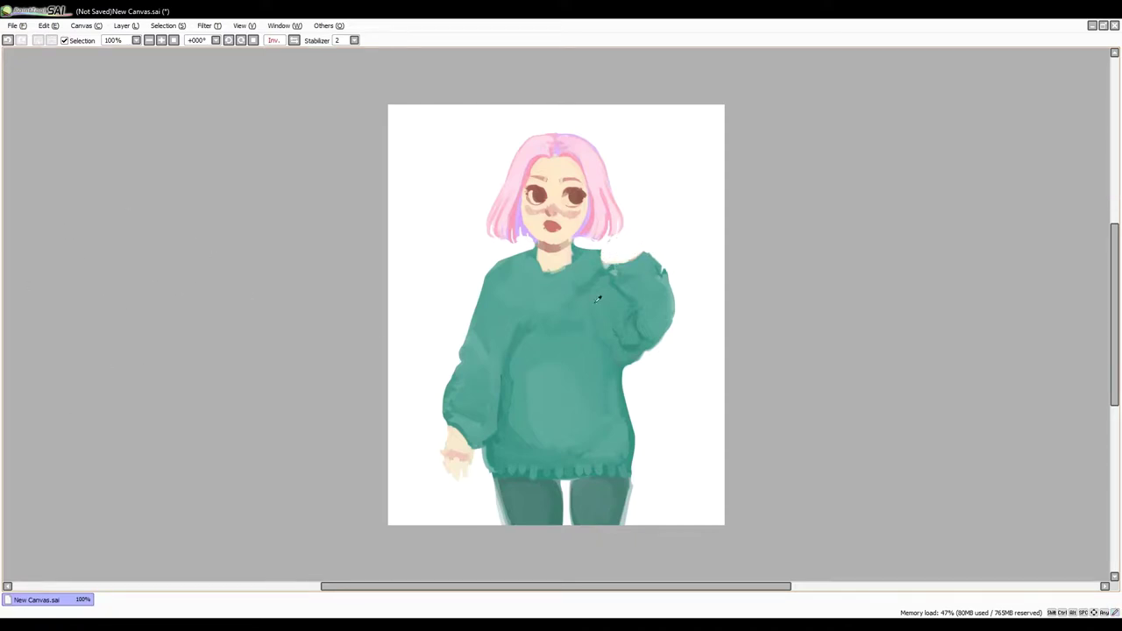
Try pale fingertips peeking from the raised sleeve, then block in an open hand in a light skin tone.
drag(641, 253, 623, 262)
drag(641, 257, 639, 248)
mouse_move(632, 261)
mouse_down()
mouse_move(621, 262)
mouse_move(631, 260)
mouse_up()
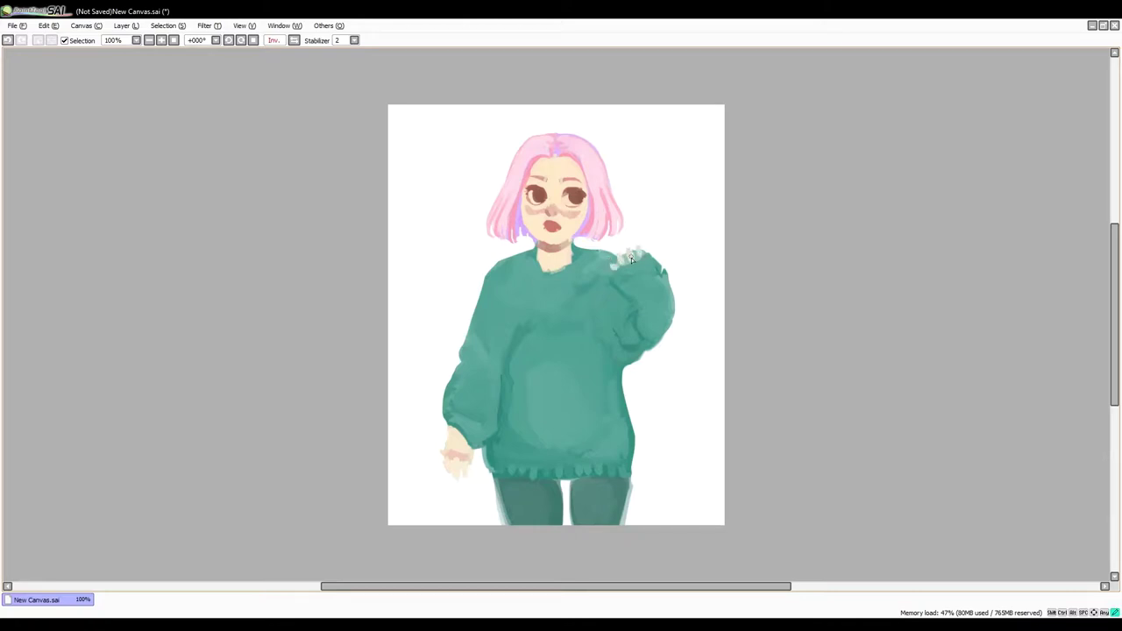
key(h)
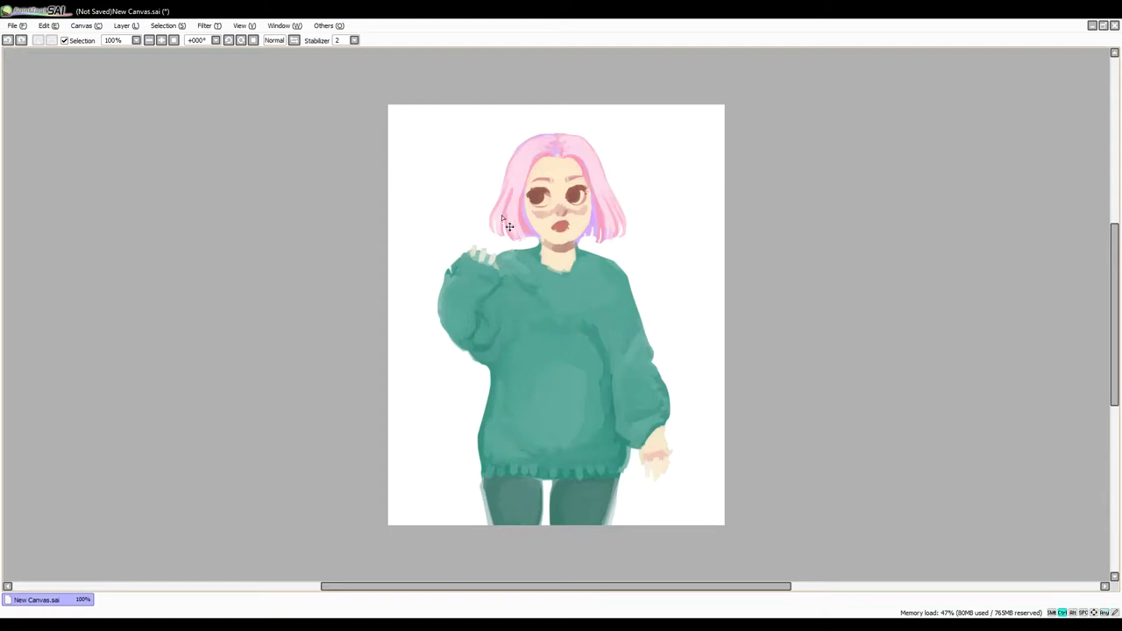
mouse_move(489, 257)
mouse_down()
mouse_move(469, 229)
mouse_move(489, 251)
mouse_move(493, 233)
mouse_move(495, 261)
mouse_up()
click(294, 42)
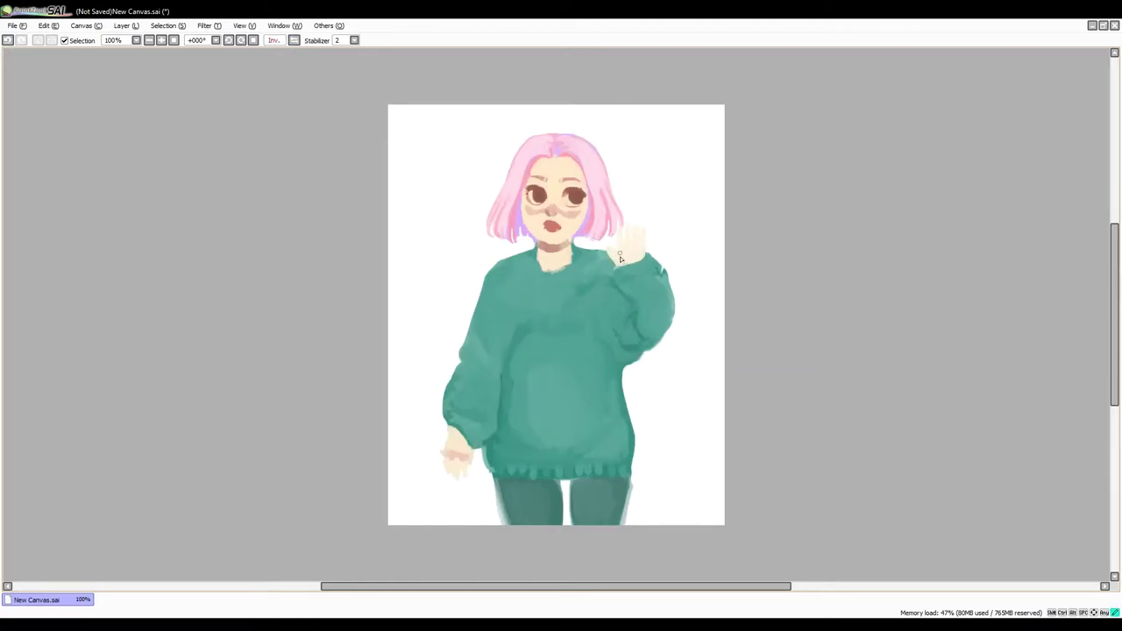
Shape the raised hand's palm, thumb and separate fingers with soft pinkish outlines, undoing weak strokes.
key(ctrl+z)
key(ctrl+y)
key(ctrl+z)
mouse_move(620, 254)
mouse_down()
mouse_move(630, 218)
mouse_move(644, 228)
mouse_move(640, 246)
mouse_move(646, 224)
mouse_move(616, 261)
mouse_up()
key(ctrl+z)
key(ctrl+z)
key(ctrl+z)
key(ctrl+z)
Compare versions of the raised hand's finger outlines by undoing and redoing, and undo an extra stroke along the fingers.
key(ctrl+y)
key(ctrl+z)
key(ctrl+y)
key(ctrl+z)
key(ctrl+y)
key(ctrl+z)
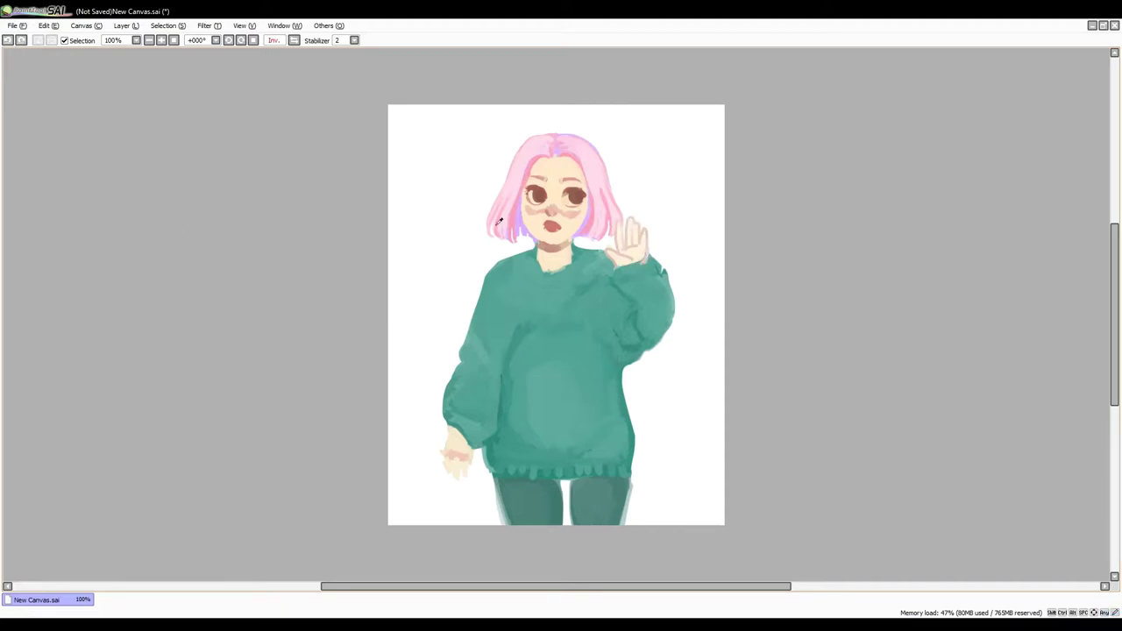
key(ctrl+y)
key(ctrl+z)
key(ctrl+y)
key(ctrl+z)
key(ctrl+y)
key(ctrl+z)
drag(638, 225, 639, 245)
key(ctrl+z)
Refine the palm creases of the raised hand in the mirrored view, undoing failed strokes.
click(294, 39)
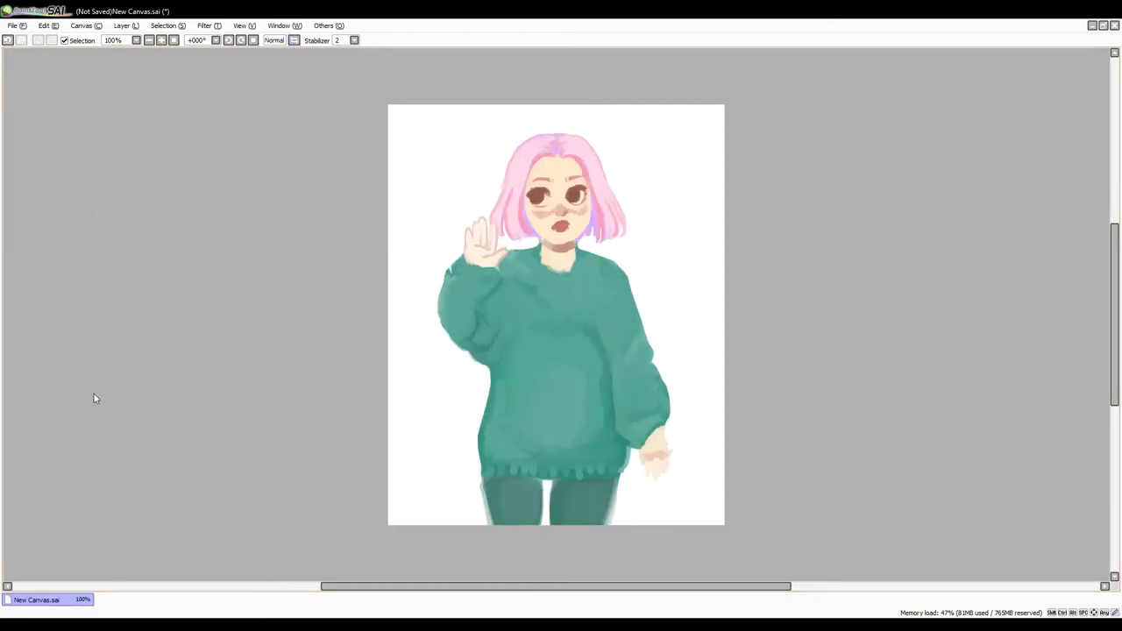
mouse_move(474, 242)
mouse_down()
mouse_move(478, 221)
mouse_move(464, 250)
mouse_move(467, 227)
mouse_move(467, 249)
mouse_move(485, 249)
mouse_move(490, 228)
mouse_move(492, 251)
mouse_up()
key(ctrl+z)
key(ctrl+z)
key(ctrl+z)
key(ctrl+z)
mouse_move(493, 249)
mouse_down()
mouse_move(489, 230)
mouse_move(482, 251)
mouse_up()
key(ctrl+z)
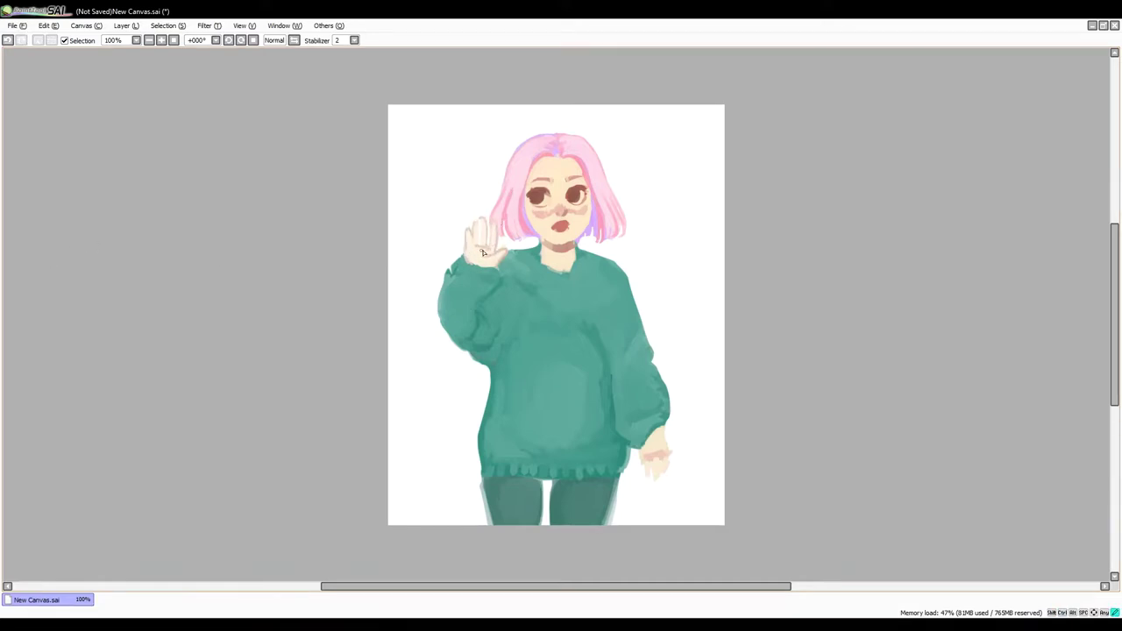
Try reshaping the lowered hand's fingers and edges, undoing the strokes, then erase the whole hand.
key(h)
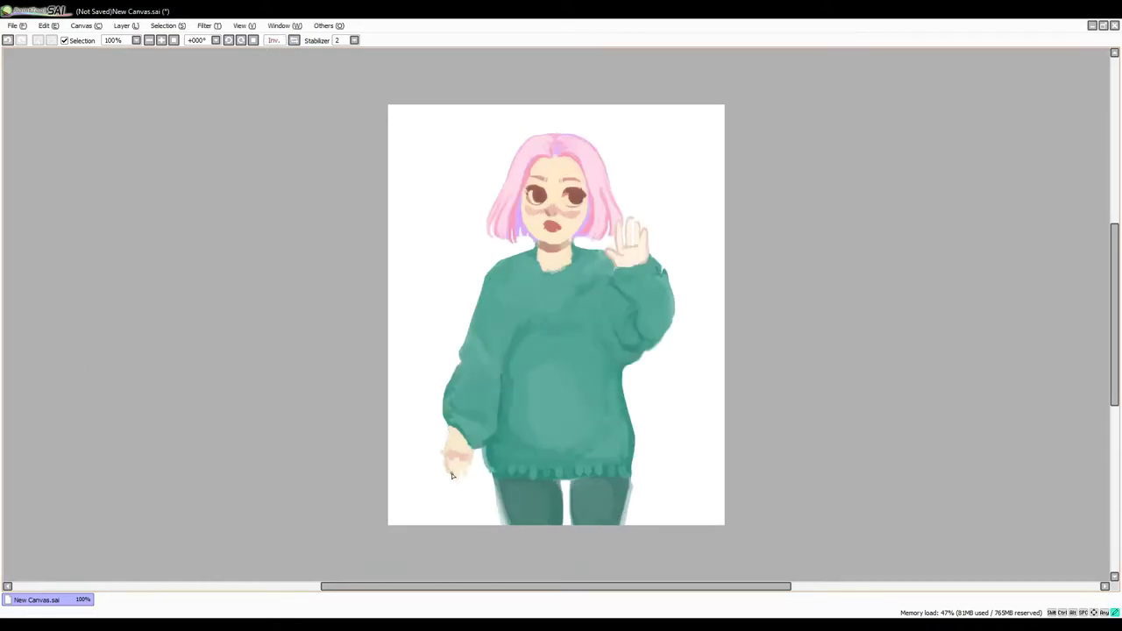
drag(451, 476, 471, 445)
key(ctrl+z)
key(ctrl+z)
mouse_move(472, 448)
mouse_down()
mouse_move(468, 471)
mouse_move(449, 470)
mouse_move(464, 475)
mouse_move(472, 456)
mouse_up()
key(ctrl+z)
key(ctrl+z)
key(ctrl+z)
key(ctrl+z)
key(ctrl+z)
click(217, 40)
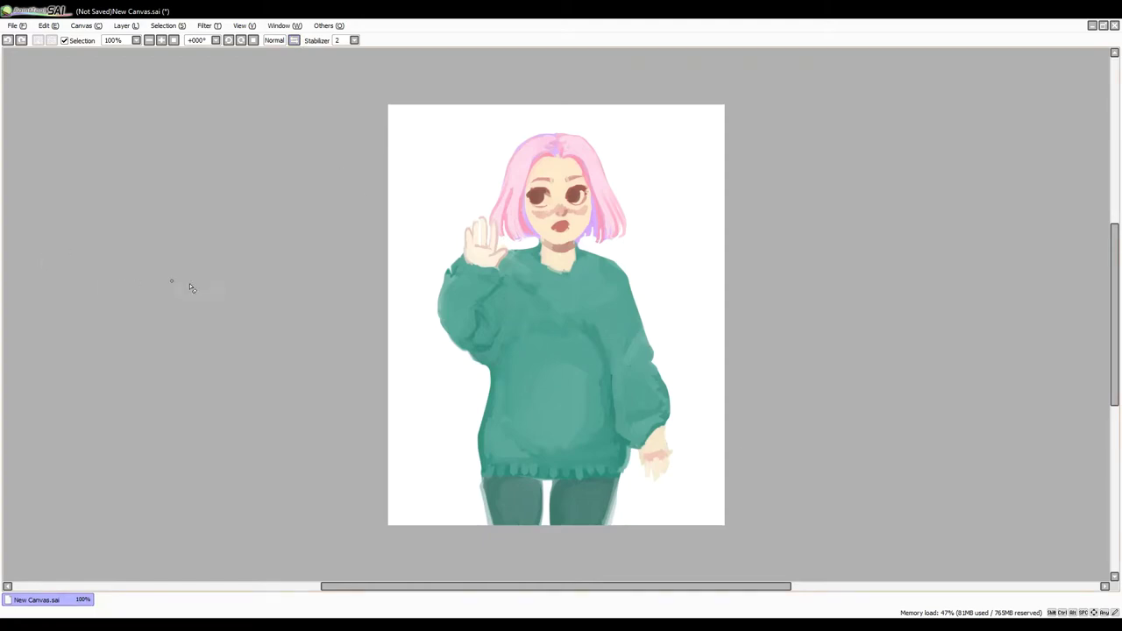
mouse_move(643, 459)
mouse_down()
mouse_move(656, 436)
mouse_move(639, 472)
mouse_up()
key(ctrl+z)
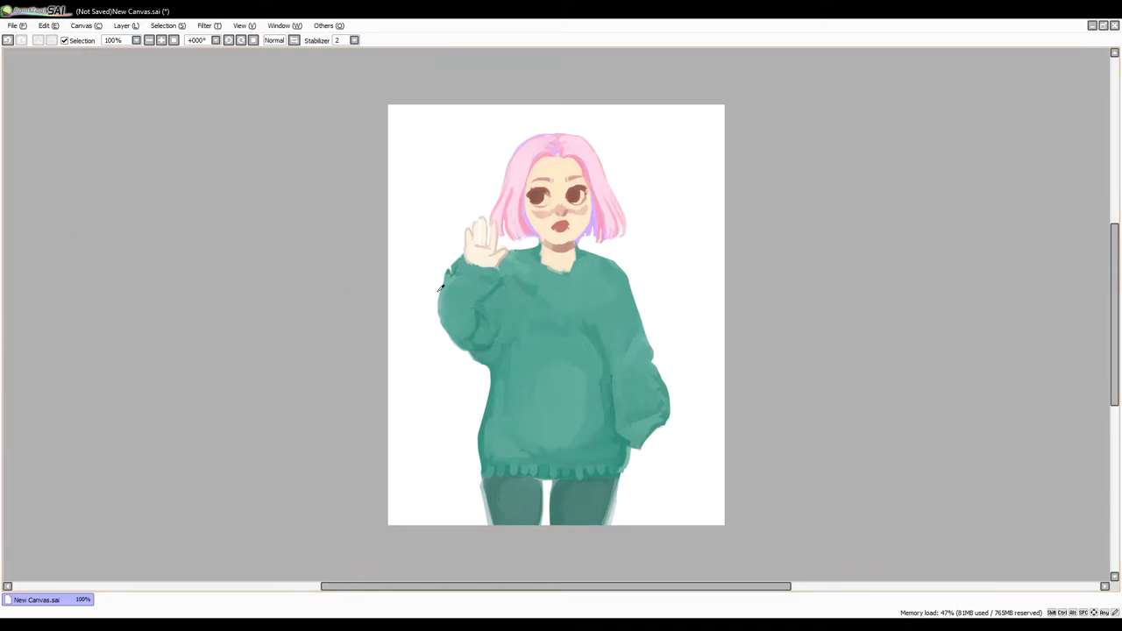
Repaint the cuff of the lowered sleeve where the hand was removed.
key(ctrl+s)
click(697, 325)
drag(643, 443, 654, 425)
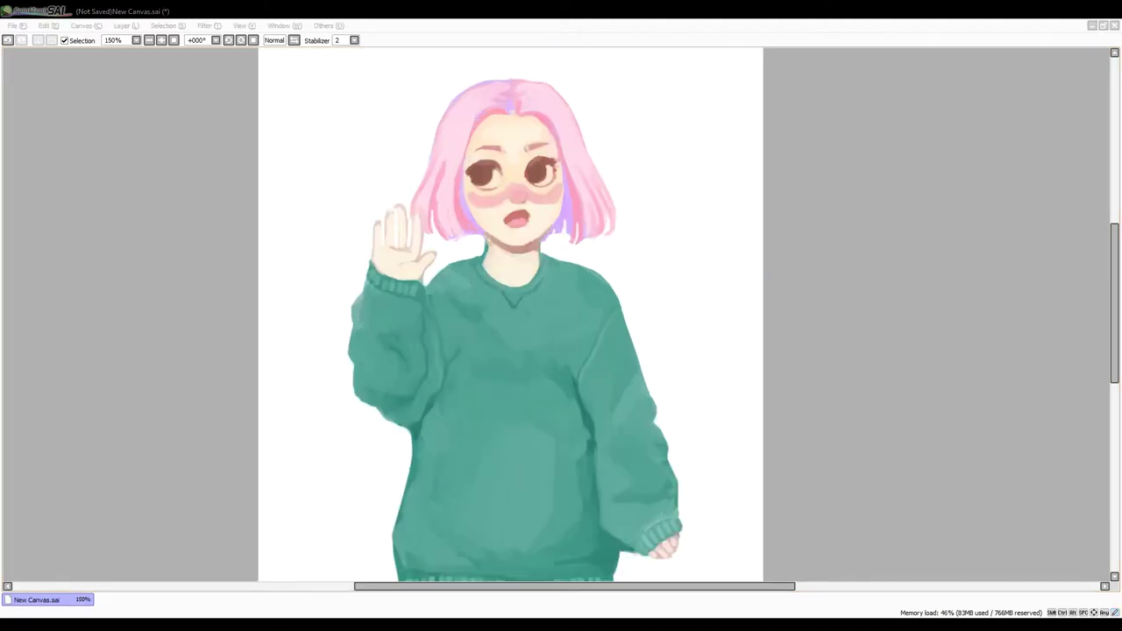
Paint teal irises over the brown centres of both eyes.
click(306, 442)
double_click(162, 39)
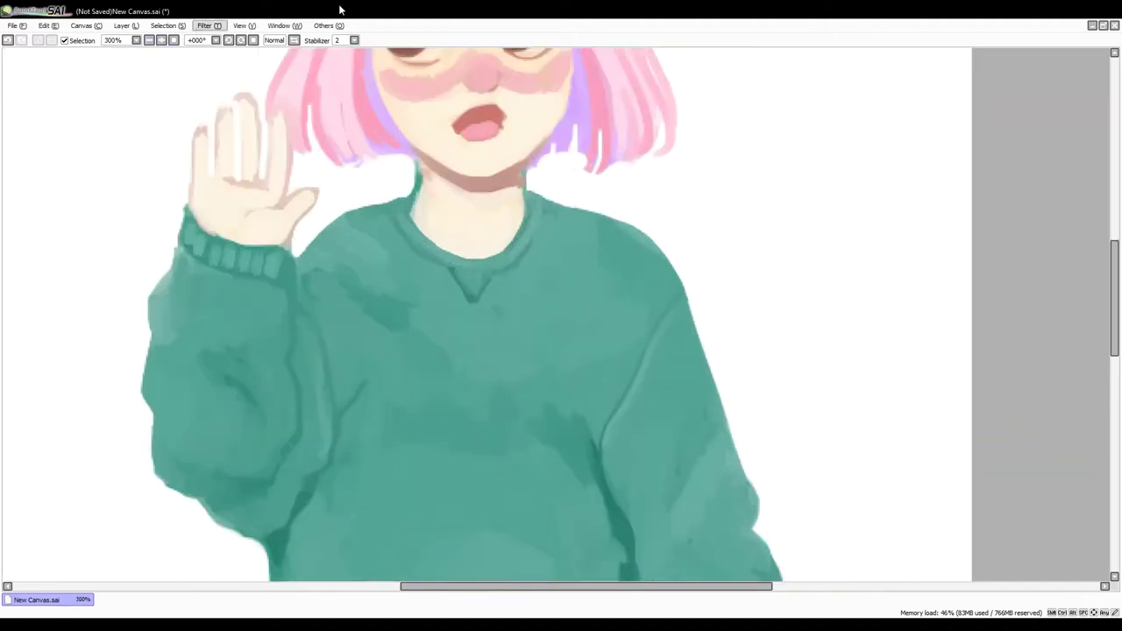
drag(1009, 140, 1008, 120)
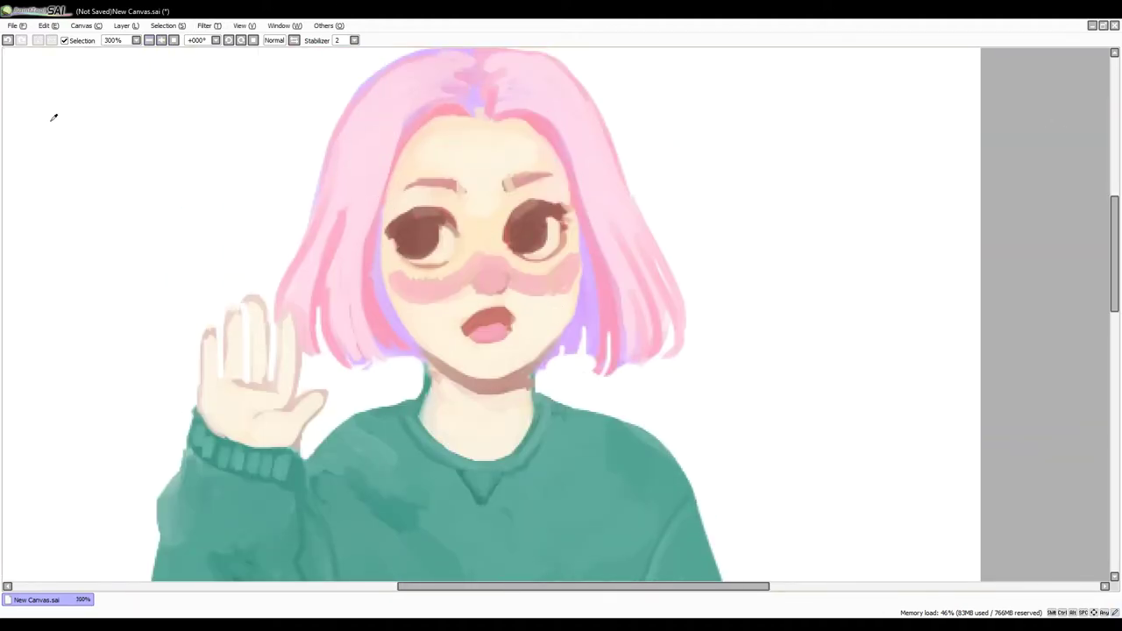
drag(407, 249, 423, 245)
drag(513, 238, 533, 243)
drag(406, 242, 426, 235)
drag(517, 238, 530, 235)
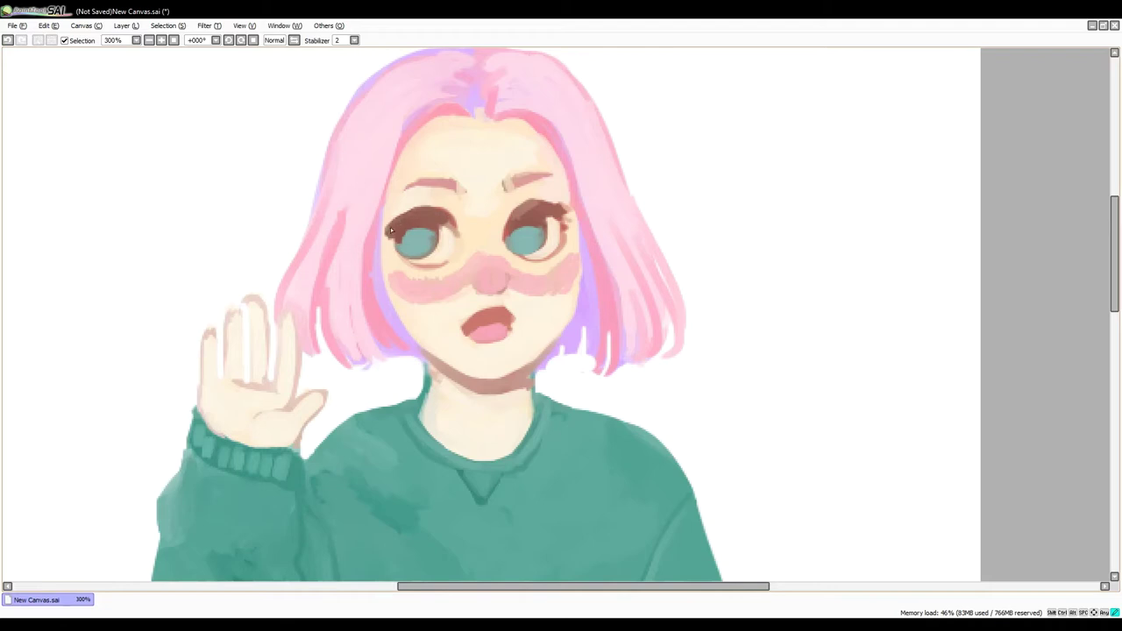
Add dark brown lashes along both upper eyelids and darken the eyebrows with hair-like strokes.
drag(515, 220, 505, 224)
drag(544, 211, 565, 227)
drag(561, 216, 577, 226)
mouse_move(449, 212)
mouse_down()
mouse_move(442, 219)
mouse_move(463, 218)
mouse_up()
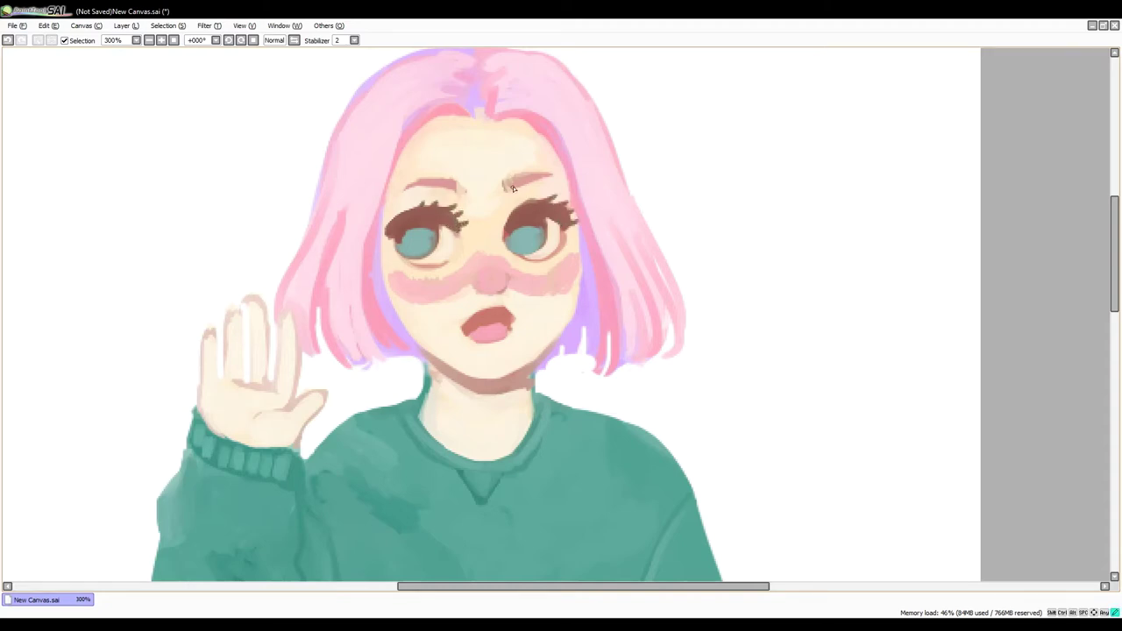
drag(507, 186, 553, 176)
drag(462, 187, 404, 184)
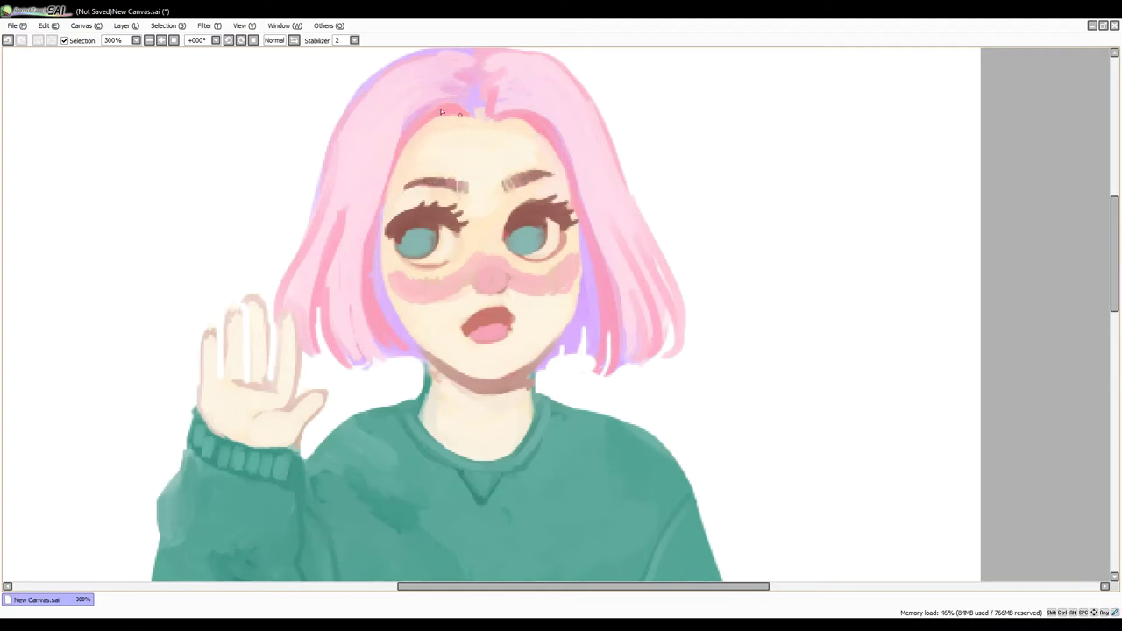
Brighten the teal irises, paint dark pupils beneath the lids and add pale highlights to both eyes.
key(h)
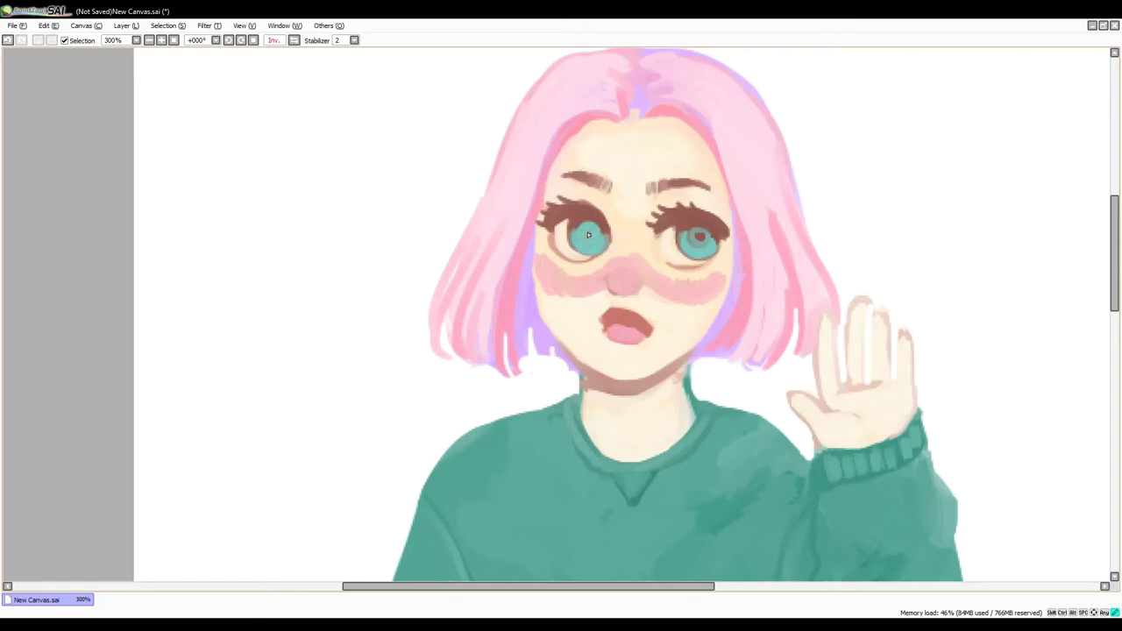
drag(692, 240, 707, 239)
mouse_move(683, 231)
mouse_down()
mouse_move(715, 242)
mouse_move(707, 235)
mouse_up()
click(294, 41)
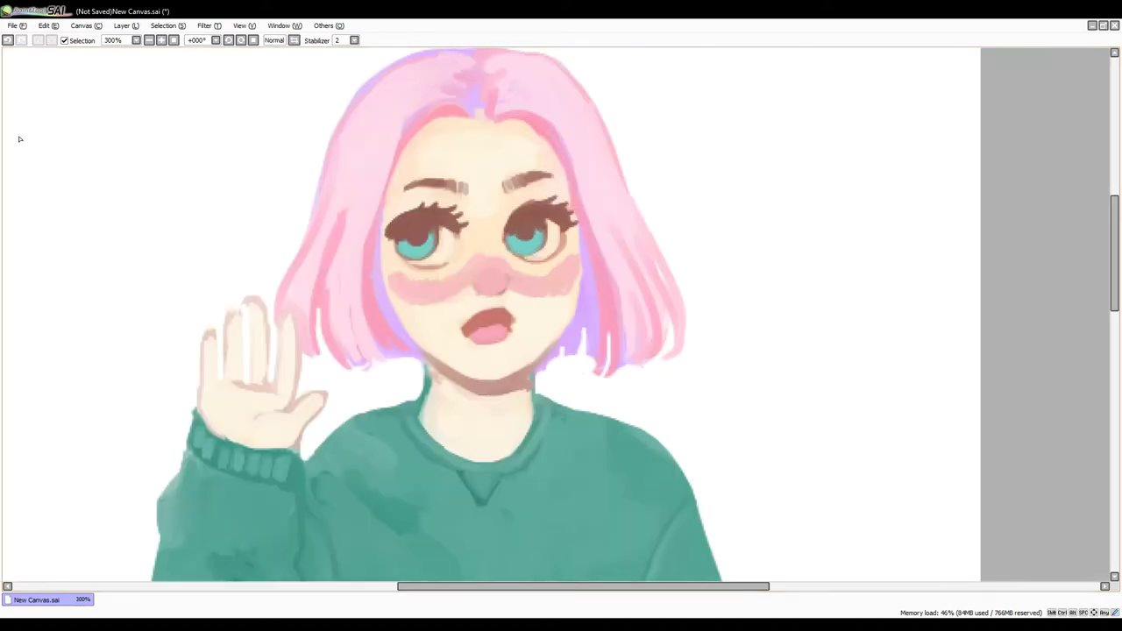
drag(432, 230, 433, 232)
drag(544, 225, 543, 228)
drag(530, 236, 533, 239)
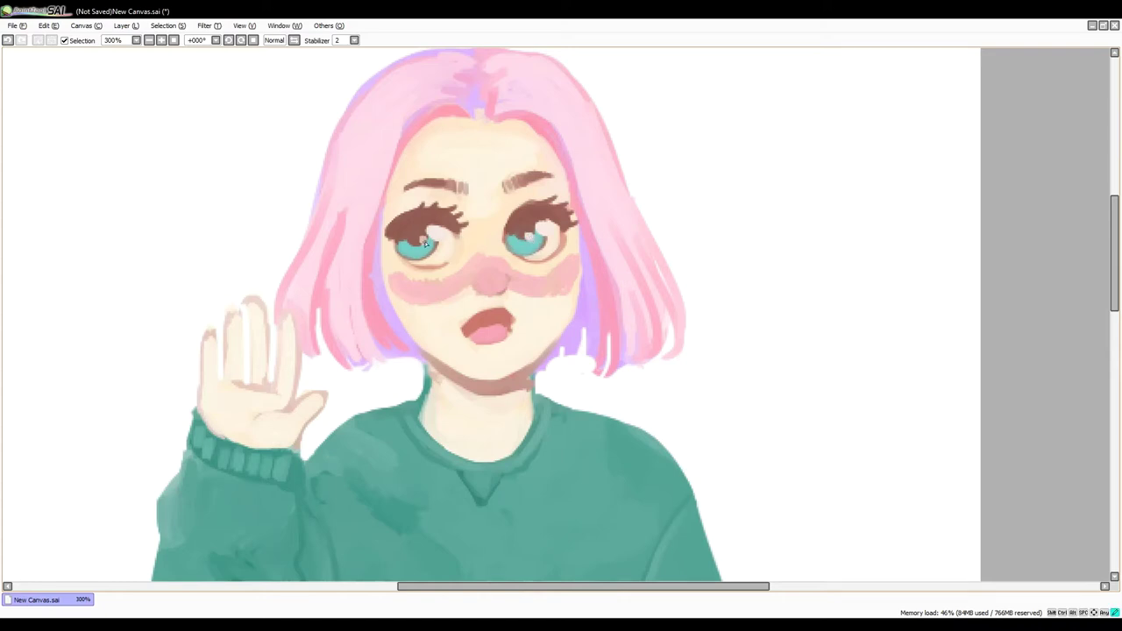
Fill the open mouth with a solid reddish brown and lighten the eyebrows and upper eyes to warm brown.
key(h)
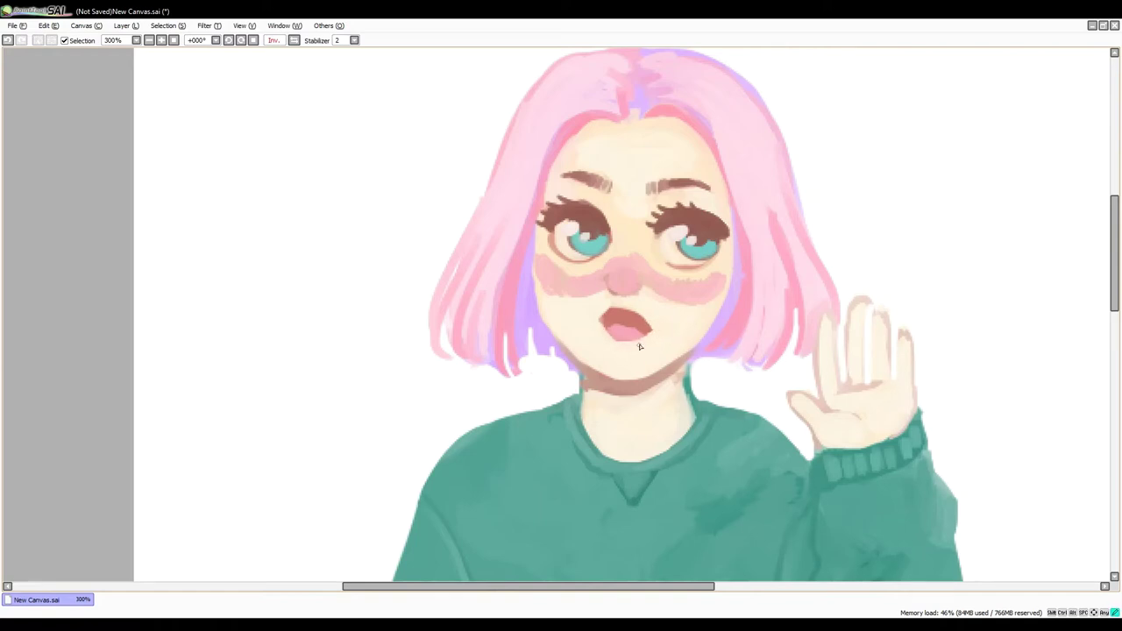
drag(638, 343, 607, 333)
mouse_move(603, 326)
mouse_down()
mouse_move(628, 346)
mouse_move(615, 332)
mouse_move(629, 326)
mouse_up()
drag(674, 186, 682, 187)
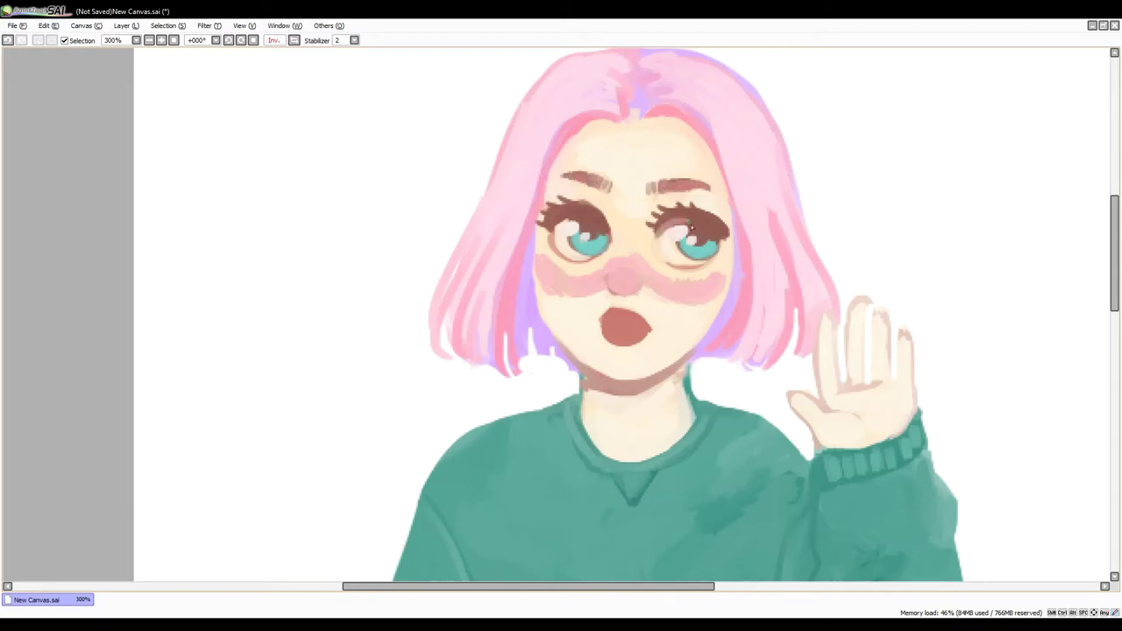
mouse_move(555, 227)
mouse_down()
mouse_move(565, 217)
mouse_move(554, 229)
mouse_up()
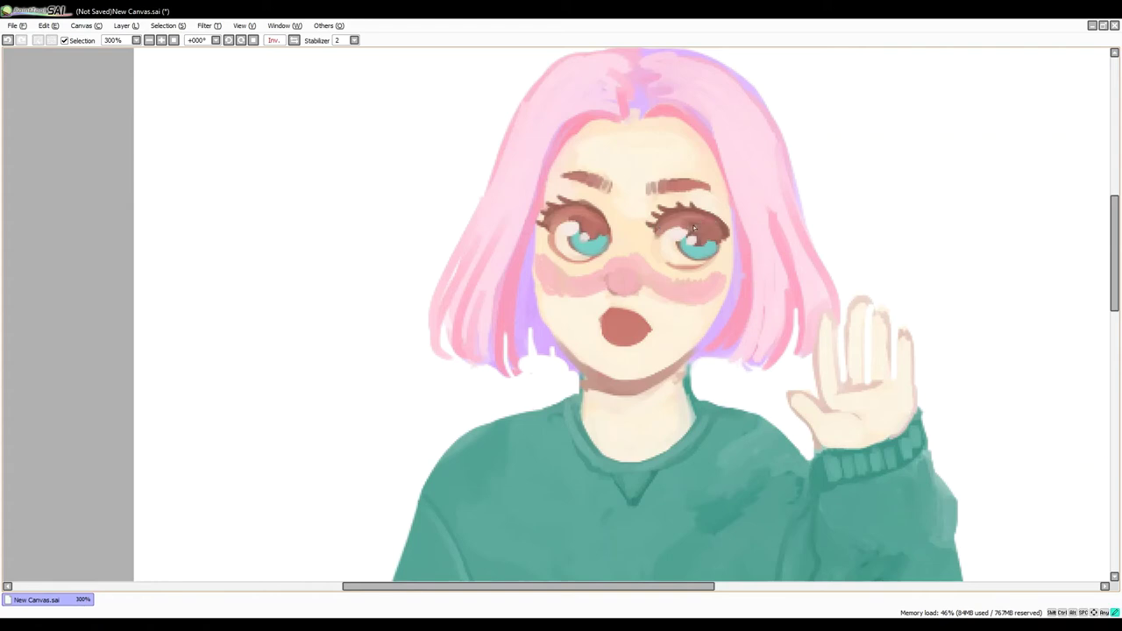
Darken the upper lash area of the eye again with deep brown.
click(294, 40)
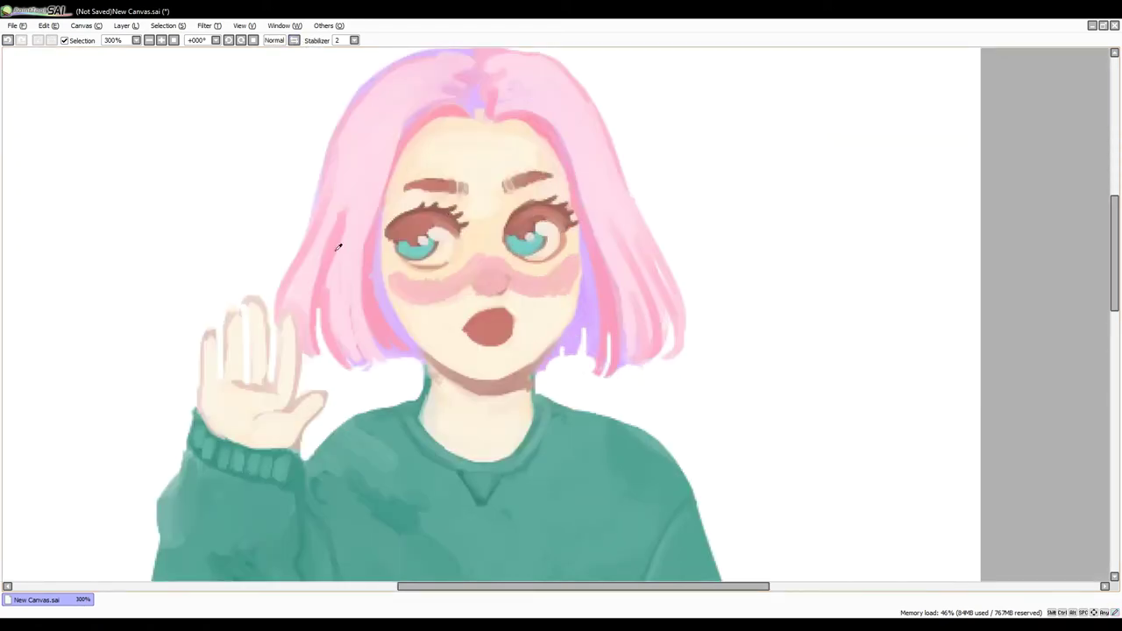
click(693, 325)
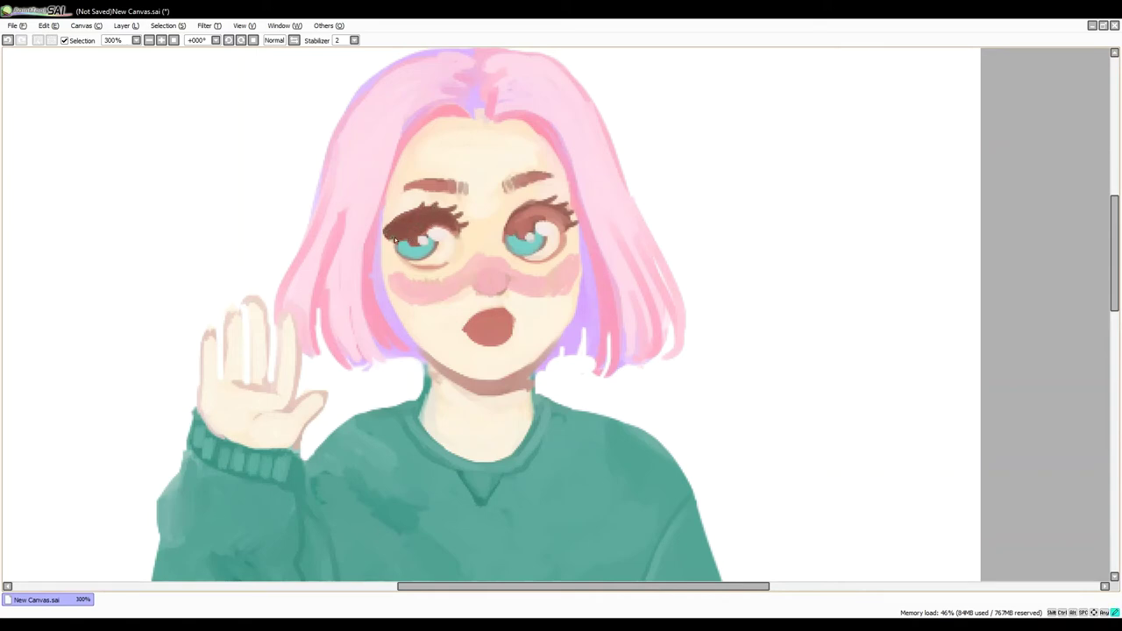
key(alt+Tab)
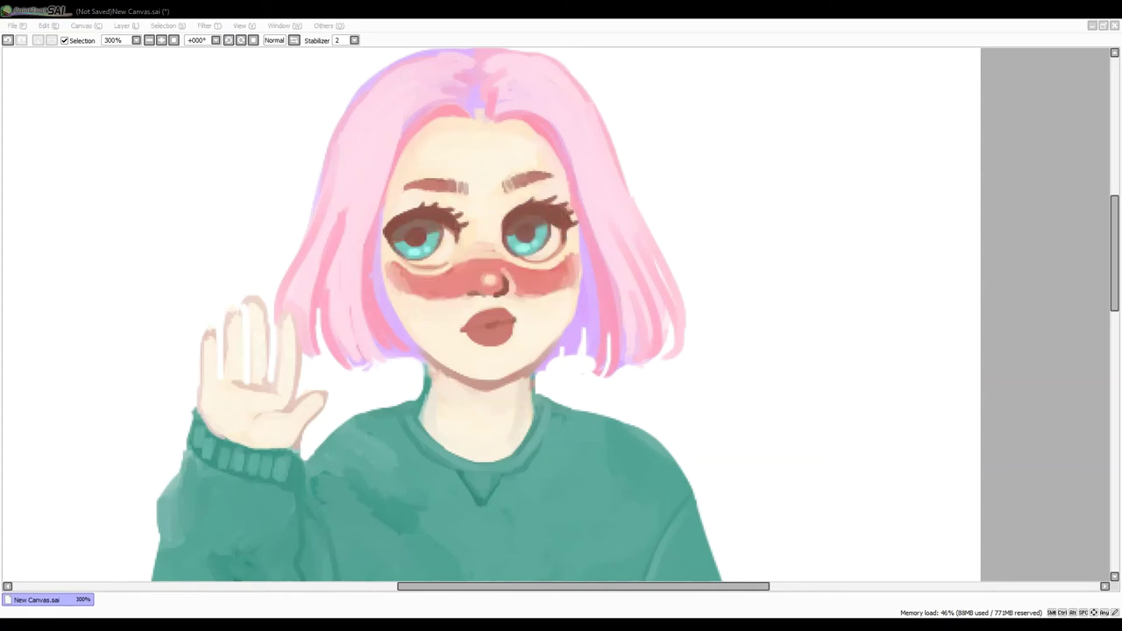
Dab white highlights onto both blushed cheeks and the nose tip, undoing surplus strokes.
click(985, 165)
scroll(1052, 163, down, 8)
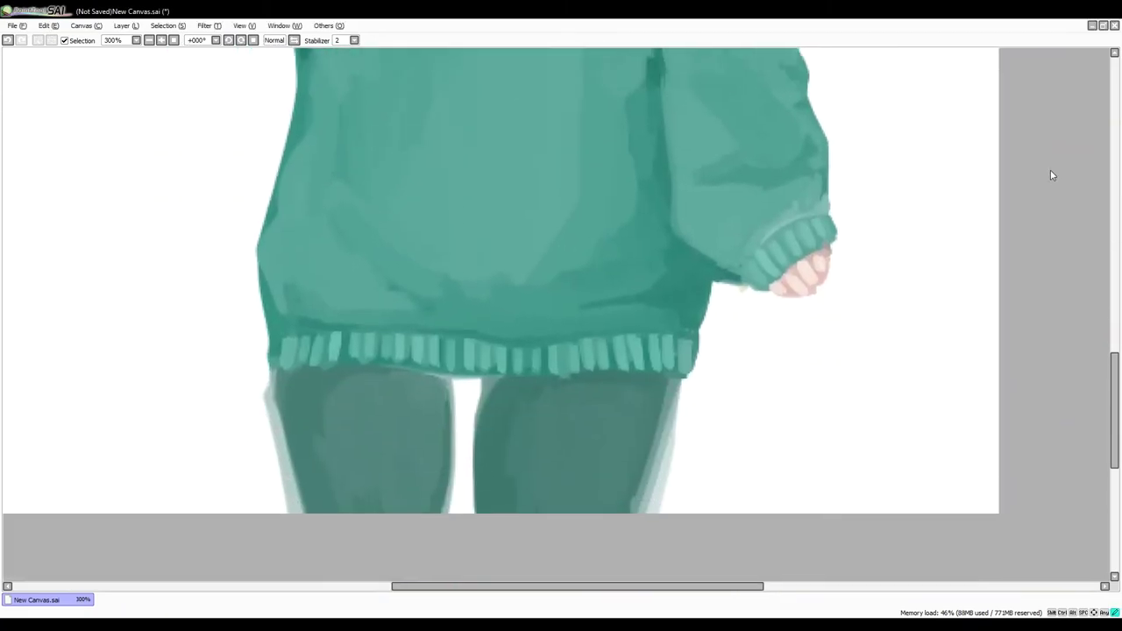
scroll(1050, 170, up, 8)
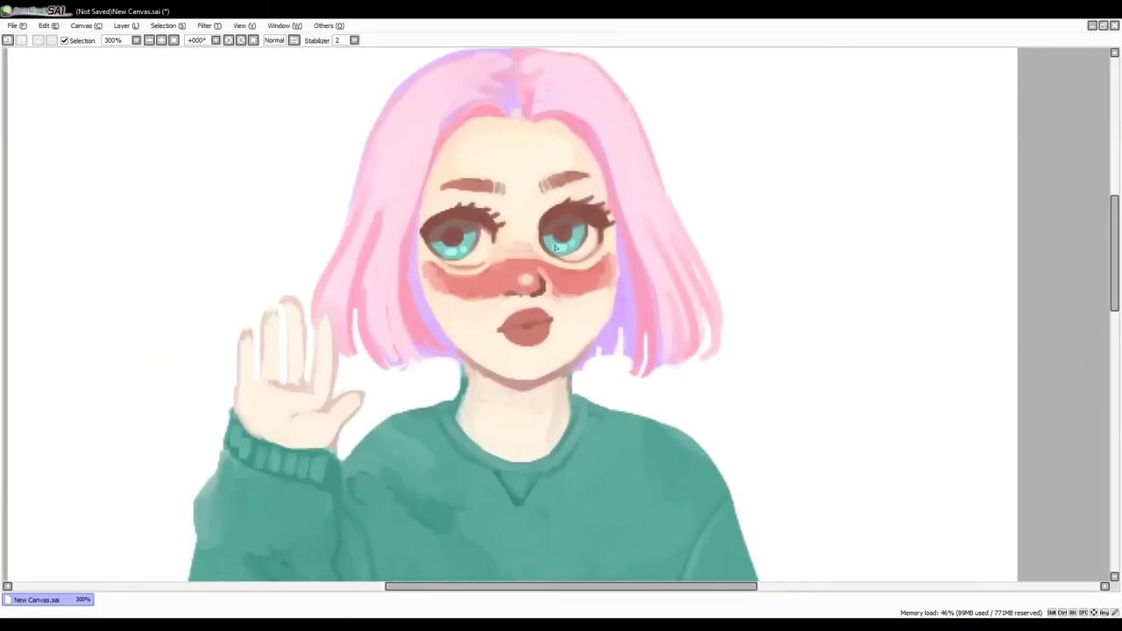
drag(434, 268, 435, 275)
click(445, 279)
drag(606, 264, 605, 271)
click(599, 274)
drag(527, 260, 526, 273)
key(ctrl+z)
key(ctrl+z)
key(ctrl+z)
key(ctrl+z)
Add pale highlights to the lower lip and try extra highlights on the pupils, undoing the eye strokes.
drag(534, 330, 528, 336)
key(ctrl+z)
key(ctrl+y)
click(465, 235)
drag(570, 225, 579, 221)
key(ctrl+z)
key(ctrl+z)
Paint thin white shine strokes on both sides of the pink hair, undoing unwanted strokes.
mouse_move(384, 135)
mouse_down()
mouse_move(357, 203)
mouse_move(367, 199)
mouse_up()
key(ctrl+z)
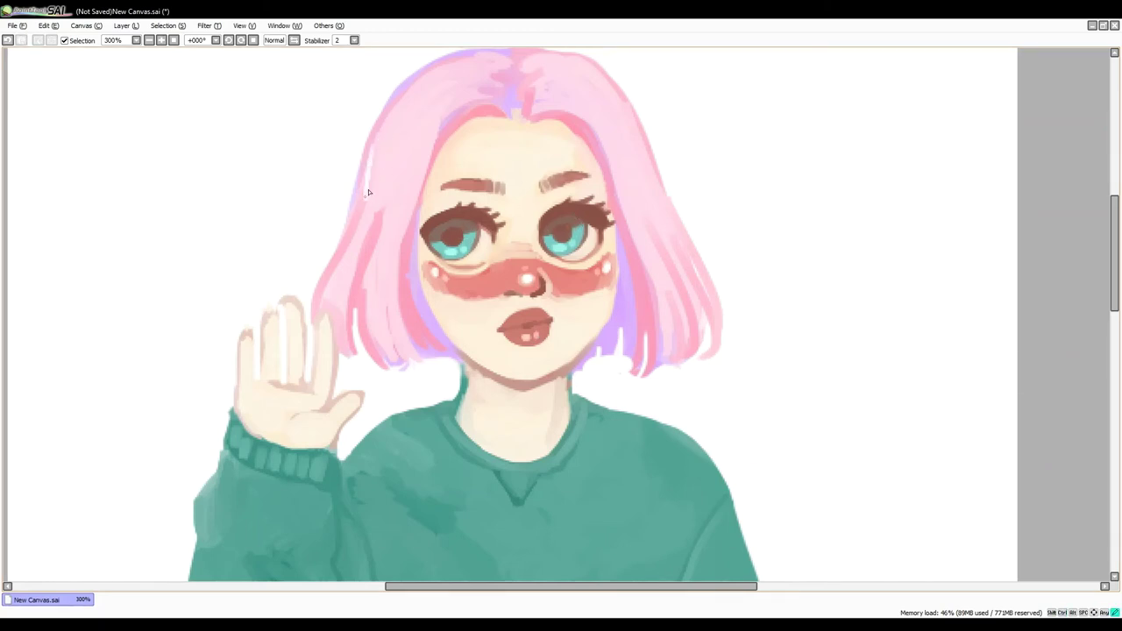
drag(382, 159, 378, 193)
drag(388, 173, 390, 187)
mouse_move(640, 140)
mouse_down()
mouse_move(654, 184)
mouse_move(639, 176)
mouse_up()
drag(627, 164, 629, 177)
scroll(1085, 134, down, 5)
scroll(1084, 149, down, 7)
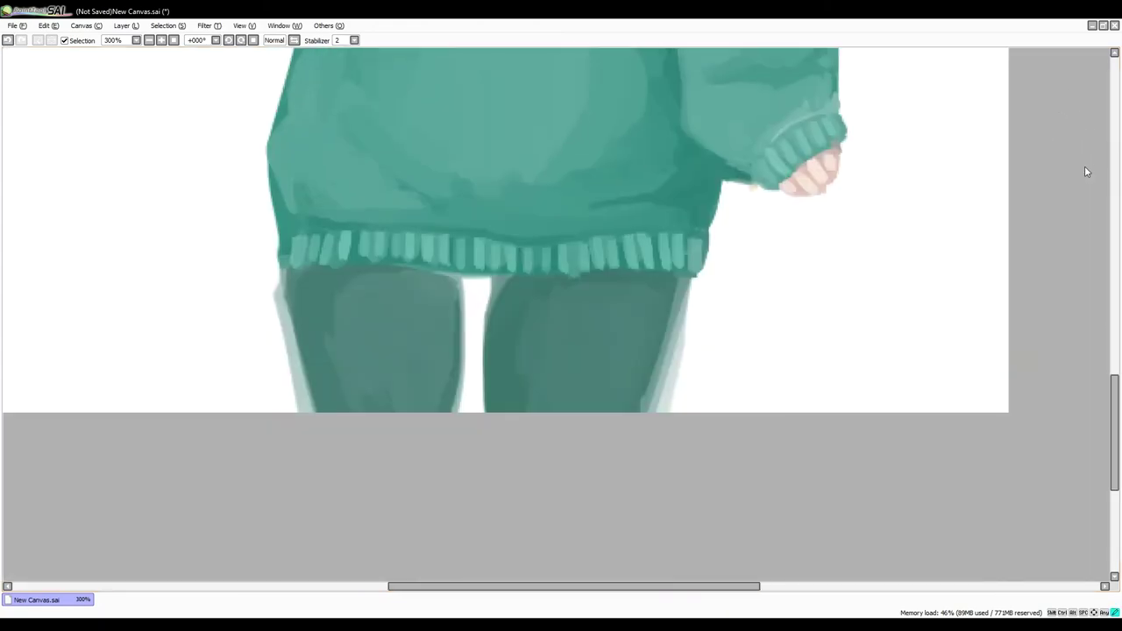
scroll(1085, 165, up, 12)
key(ctrl+z)
Add a white highlight along the upper lip's edge and touch up the chin line.
drag(583, 305, 619, 304)
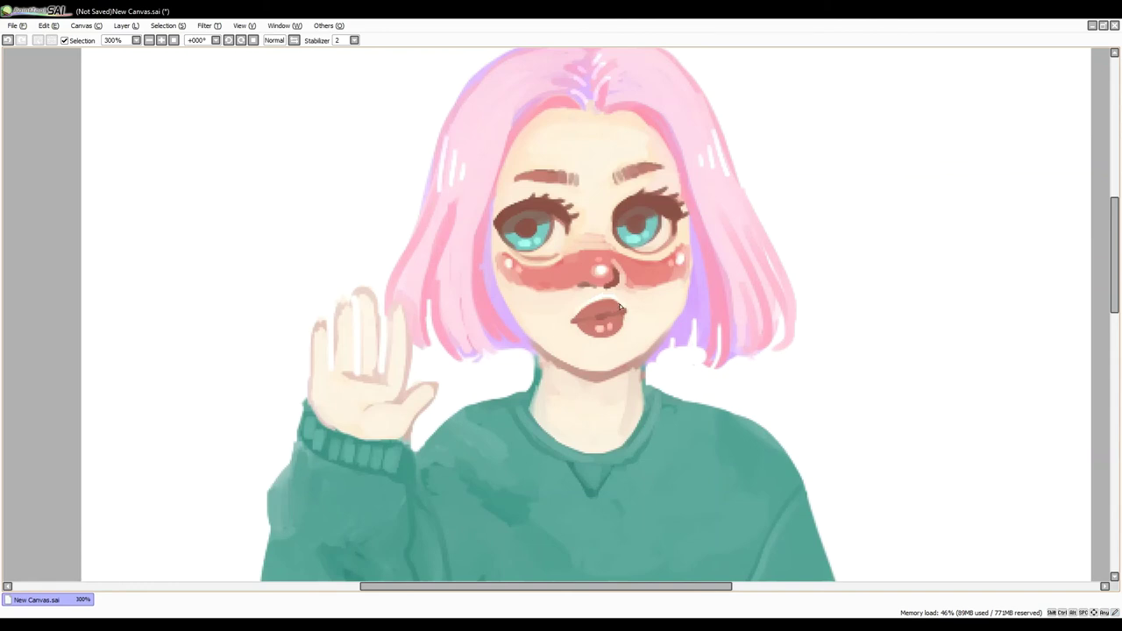
drag(582, 370, 632, 363)
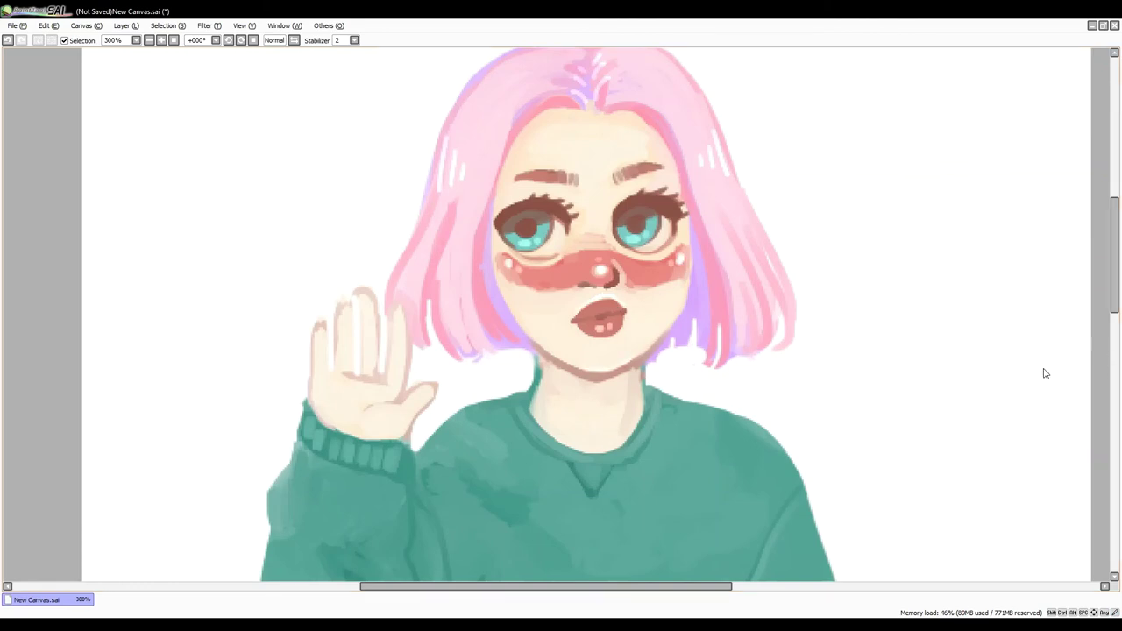